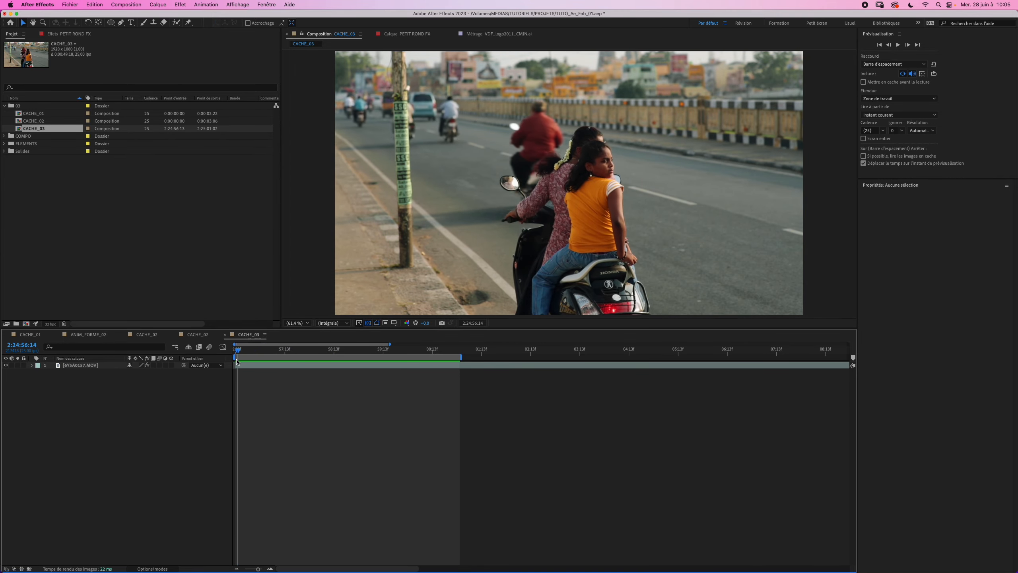
Create a magenta 110 × 330 px solid named PETIT_RECTANGLE and set its horizontal position to about 1713.
key(super+y)
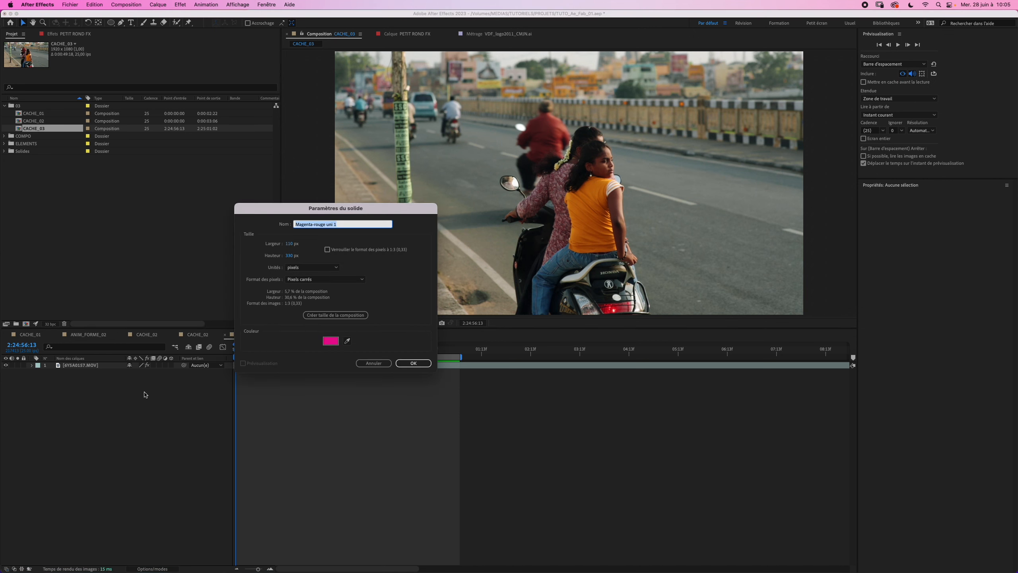
text(PETIT_RECTANGLE)
click(411, 363)
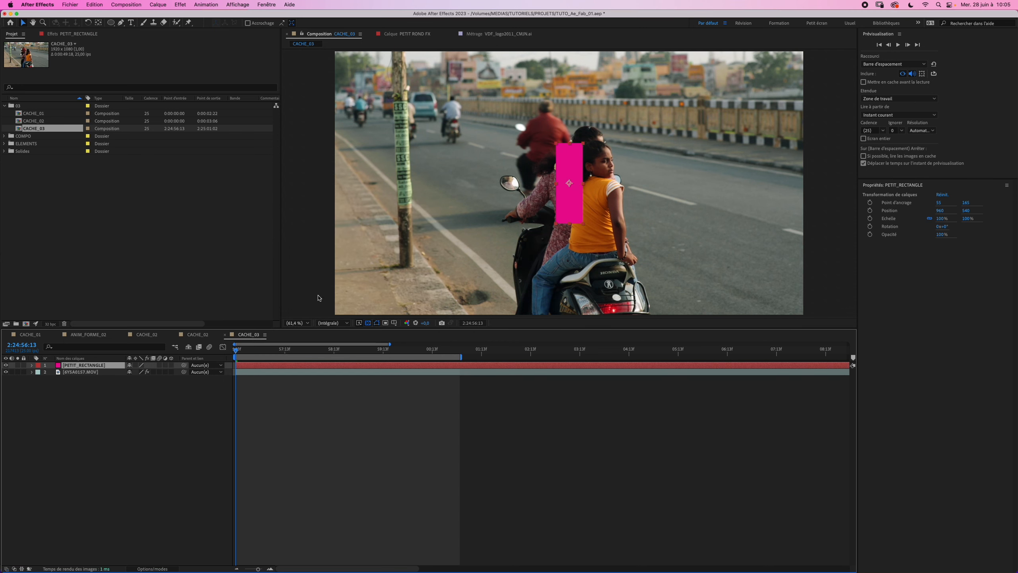
key(p)
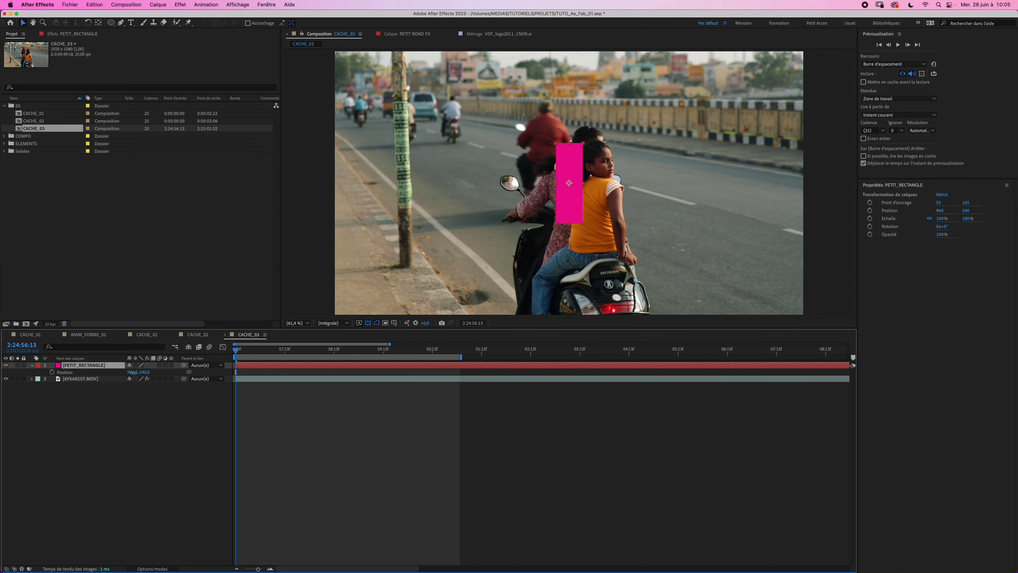
drag(131, 372, 317, 393)
Duplicate the PETIT_RECTANGLE layer and rename the copy GRAND_RECTANGLE.
click(102, 365)
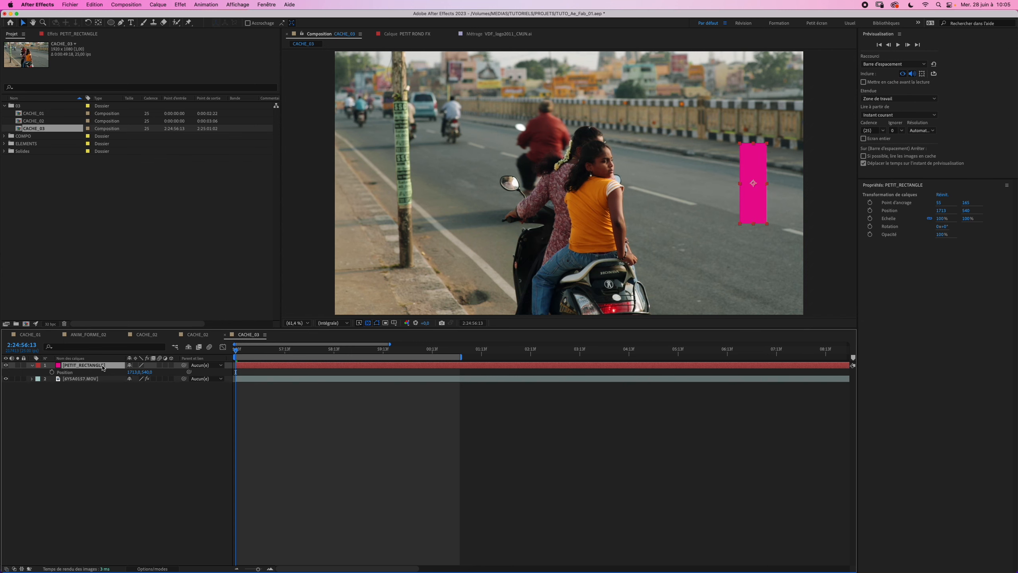
key(super+d)
key(Return)
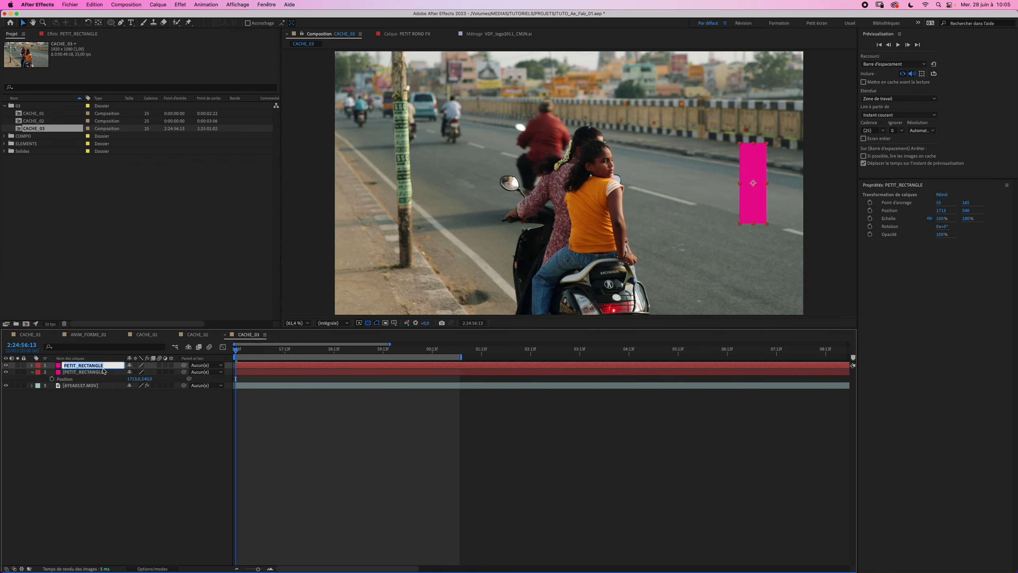
text(GRAND_RECTANGLE)
key(Return)
Widen GRAND_RECTANGLE to 1198 px as a new solid and set its horizontal position to about 1059.6, against the small rectangle.
key(super+shift+y)
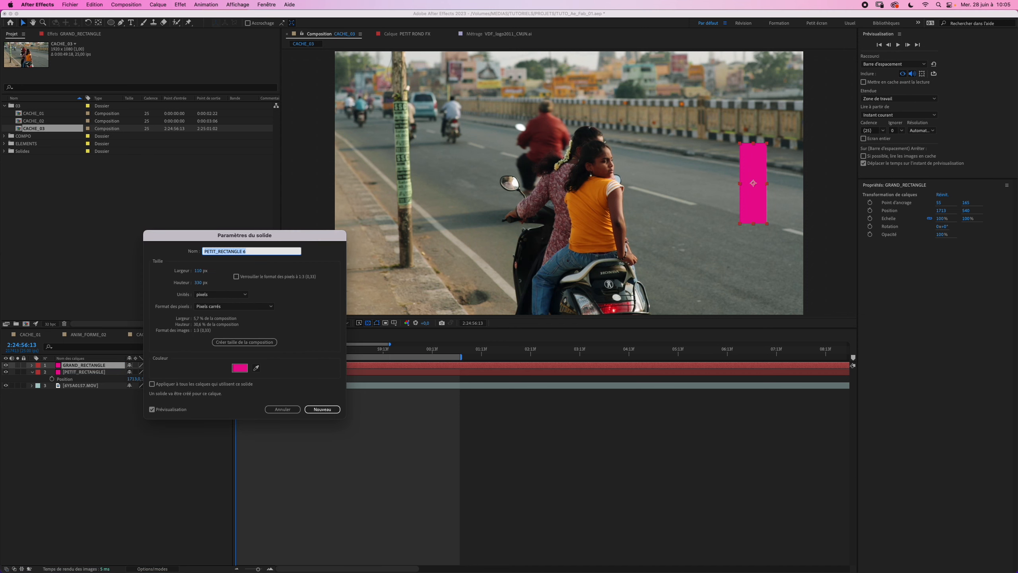
drag(199, 273, 306, 298)
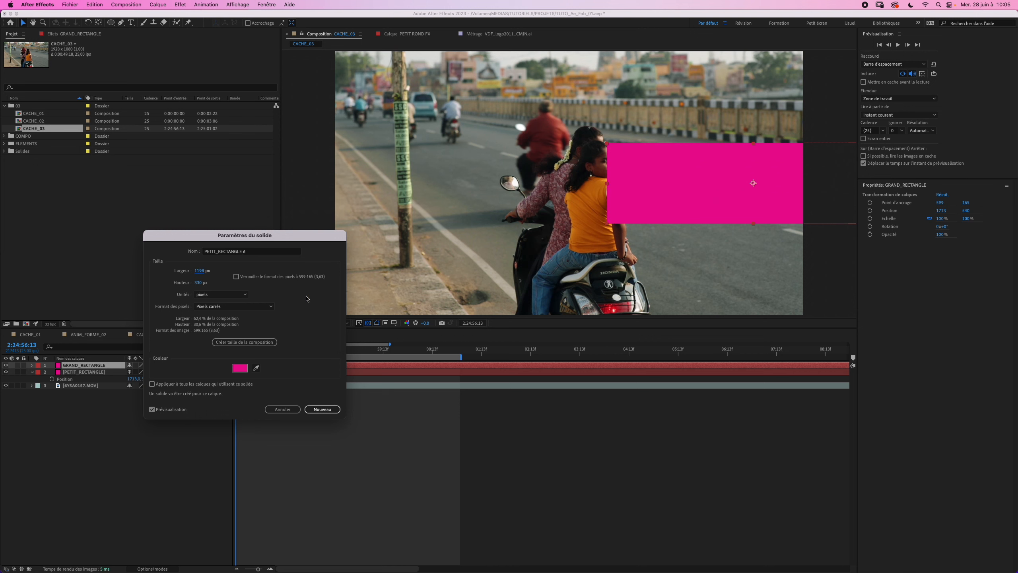
click(312, 409)
key(p)
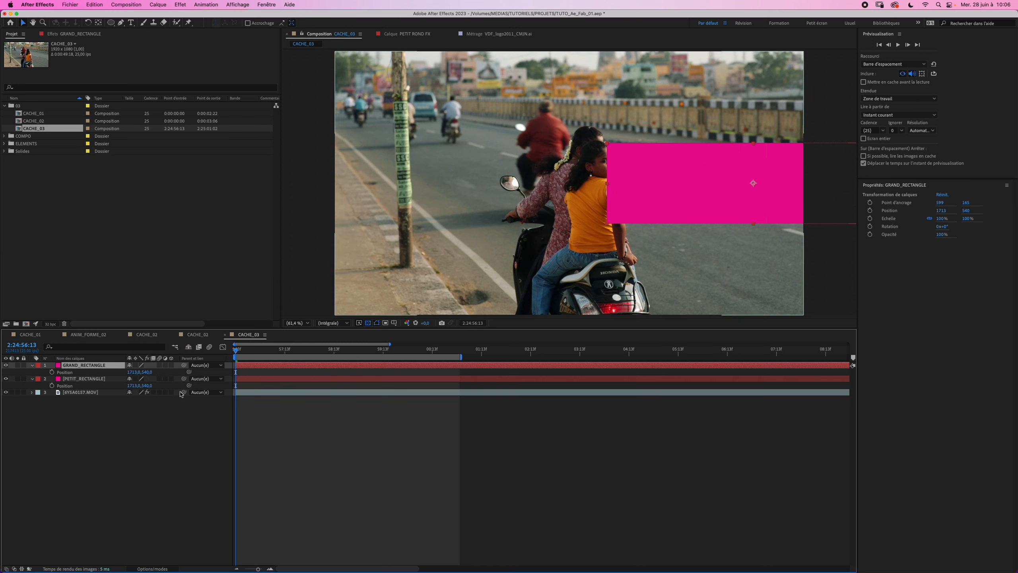
drag(137, 375, 315, 353)
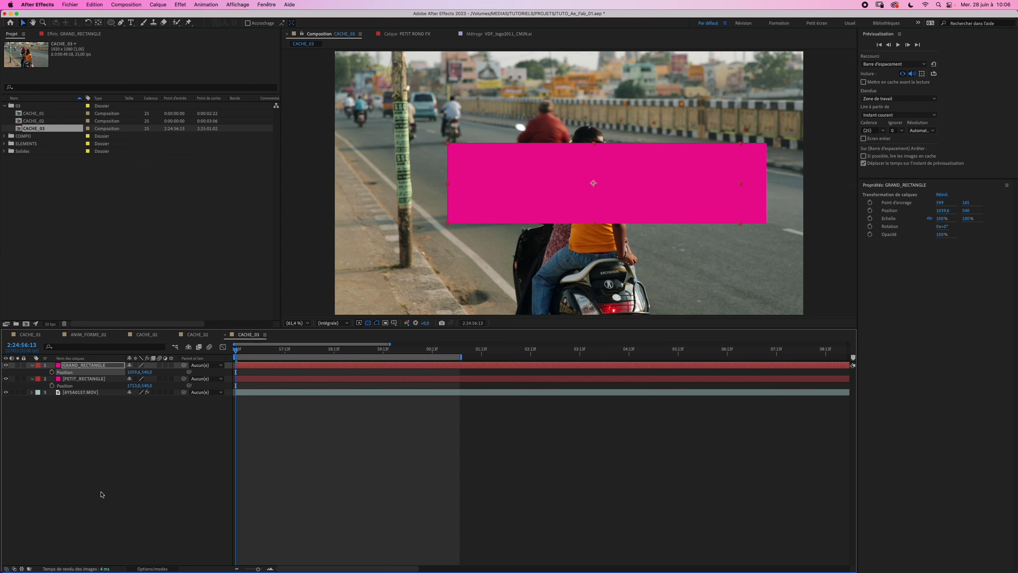
Add a two-line text layer over the large rectangle reading MADURAI with Inde below it.
click(102, 493)
click(131, 22)
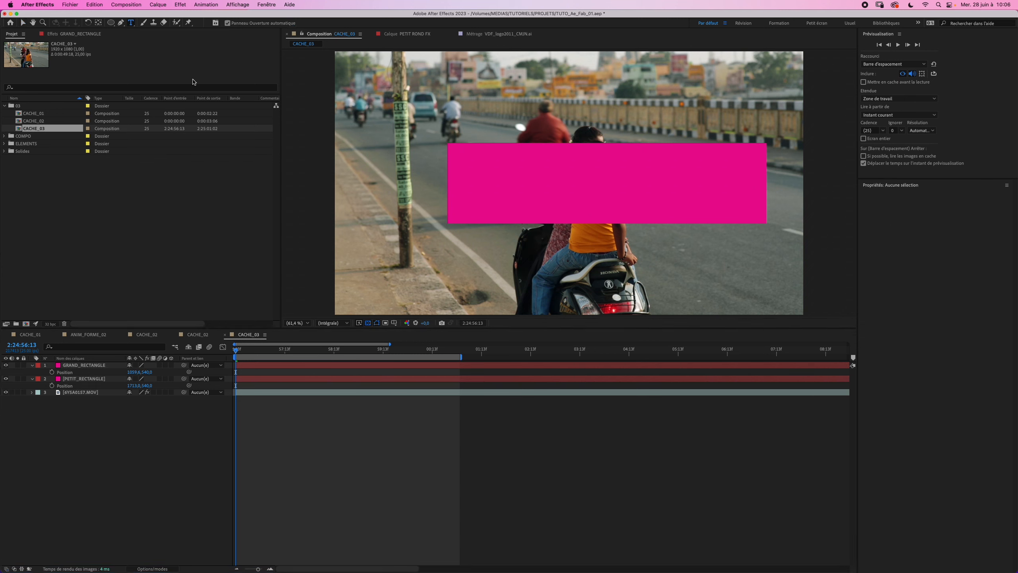
click(470, 179)
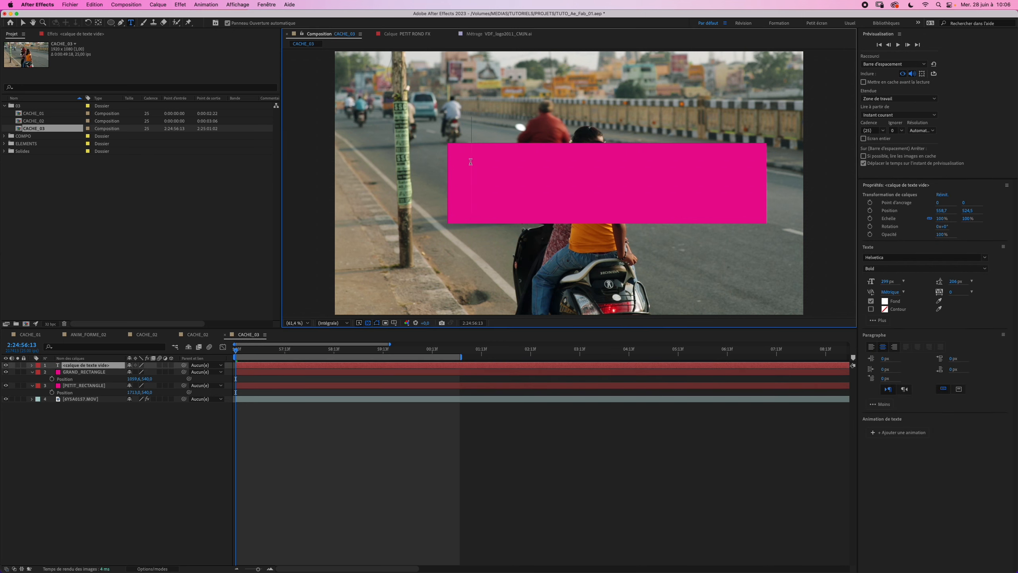
text(MADURA)
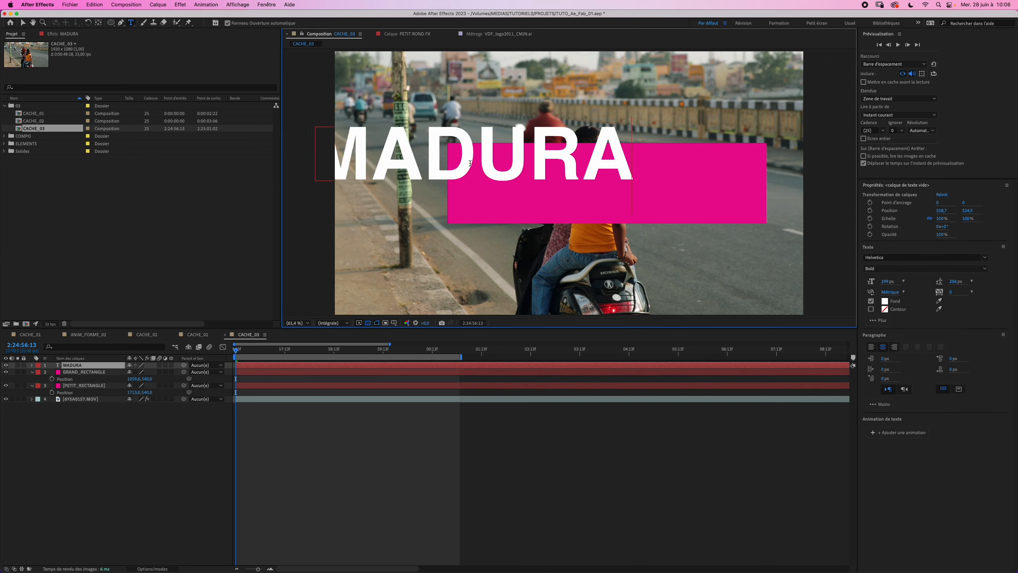
text(I)
key(Return)
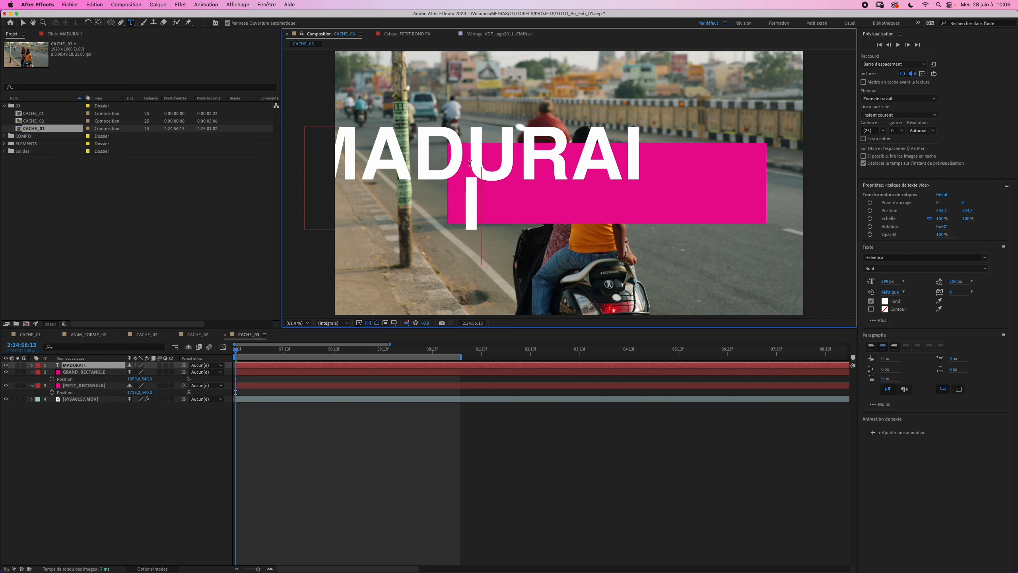
text(Inde)
Right-align both text lines and set the word Inde in Helvetica Light with a smaller font size and leading.
key(super+a)
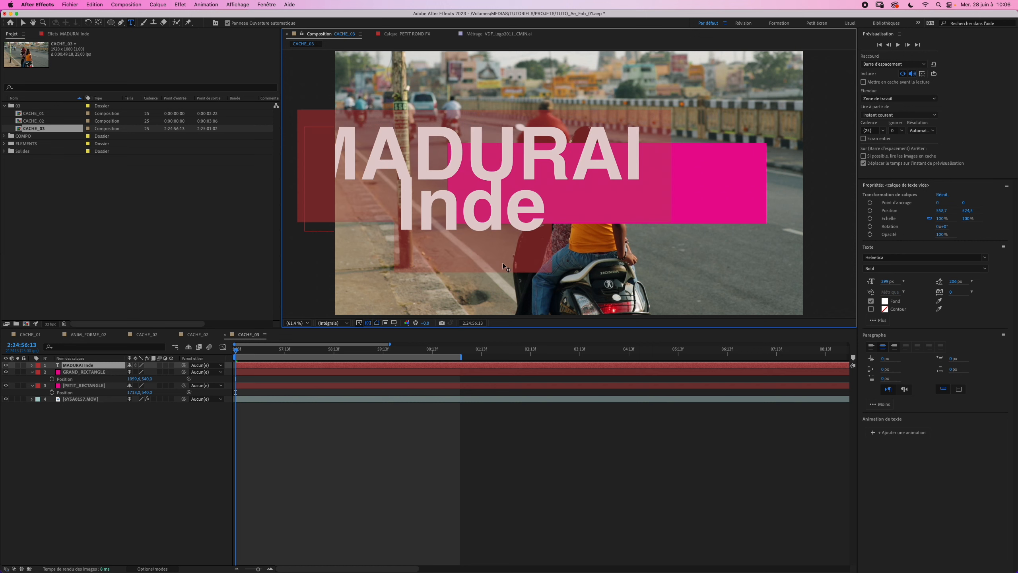
click(894, 347)
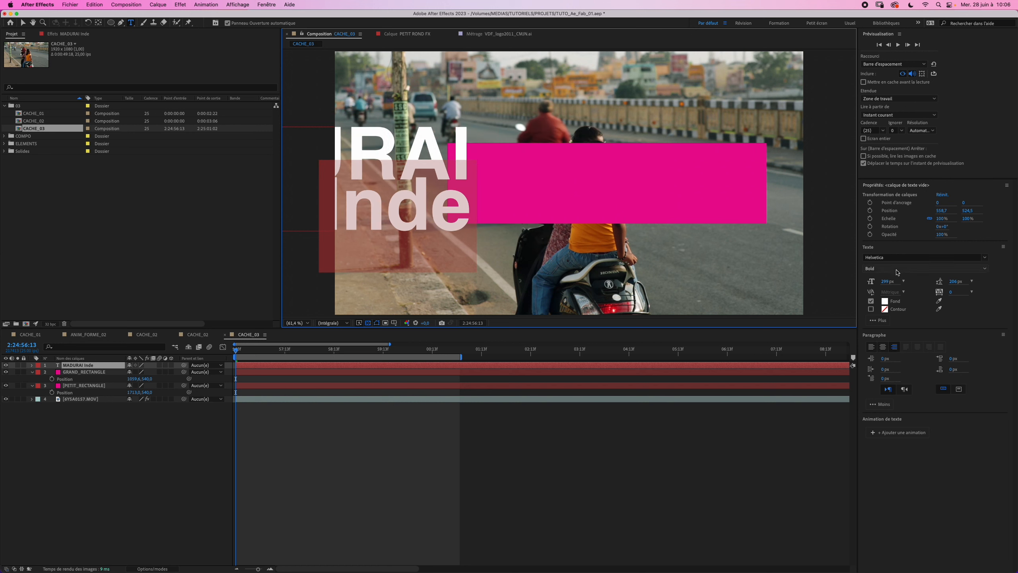
click(881, 268)
click(881, 280)
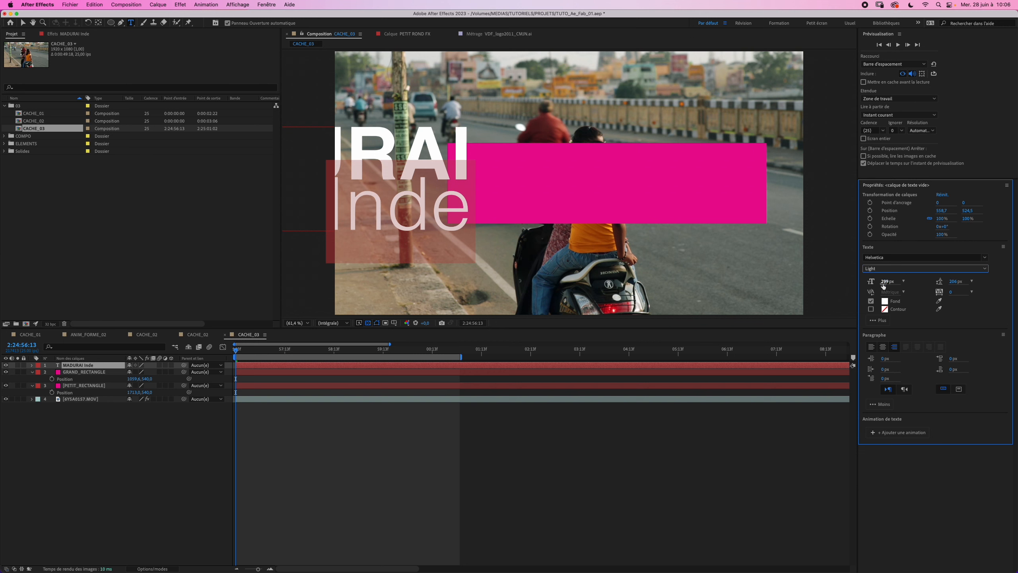
drag(883, 284, 808, 281)
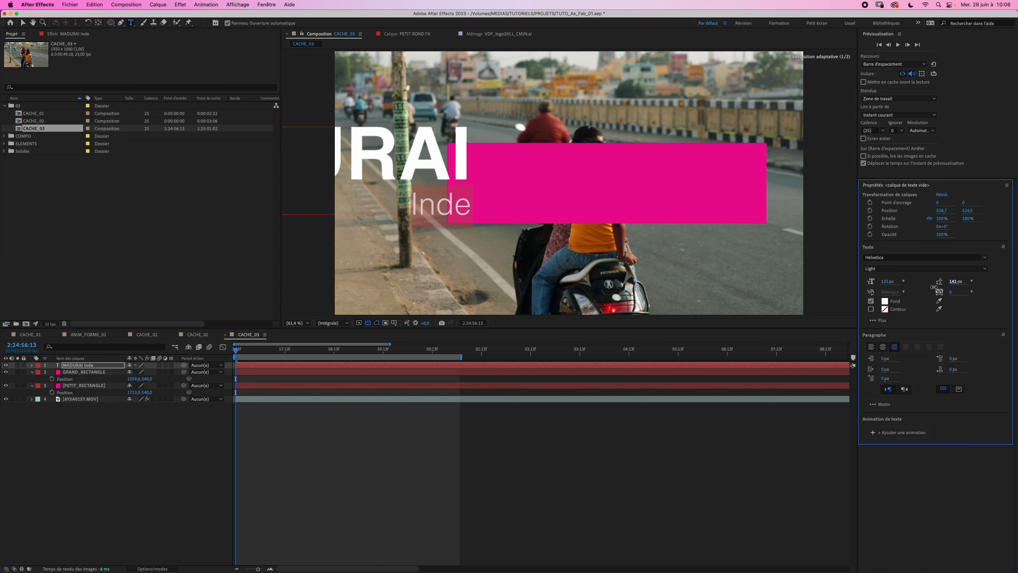
Scale the title text to 60% and position it inside the large rectangle at about 1514.5, 577.5.
click(760, 294)
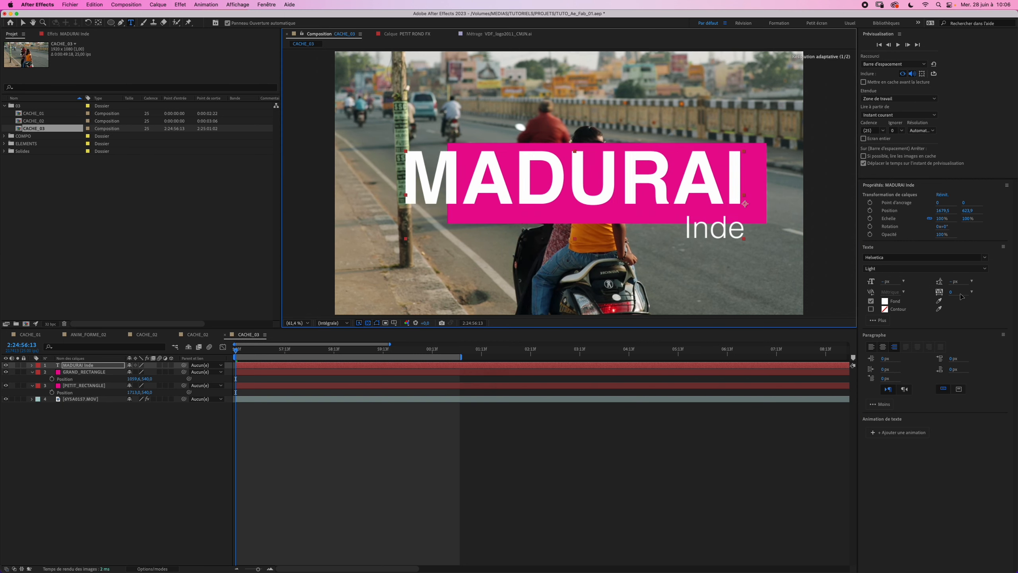
key(Escape)
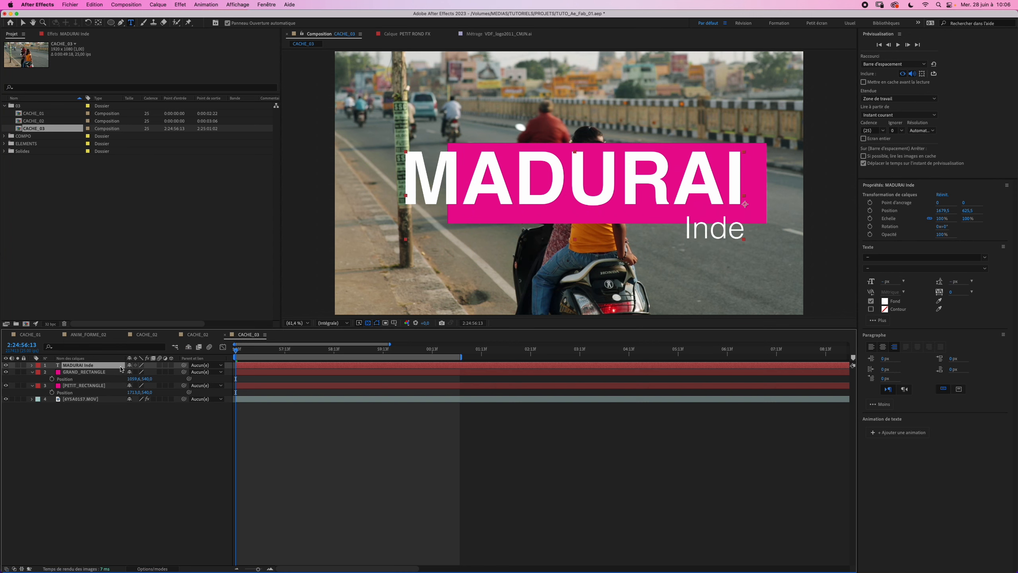
key(s)
mouse_move(154, 372)
mouse_down()
mouse_move(138, 373)
mouse_move(150, 381)
mouse_move(133, 375)
mouse_move(147, 374)
mouse_up()
key(shift+p)
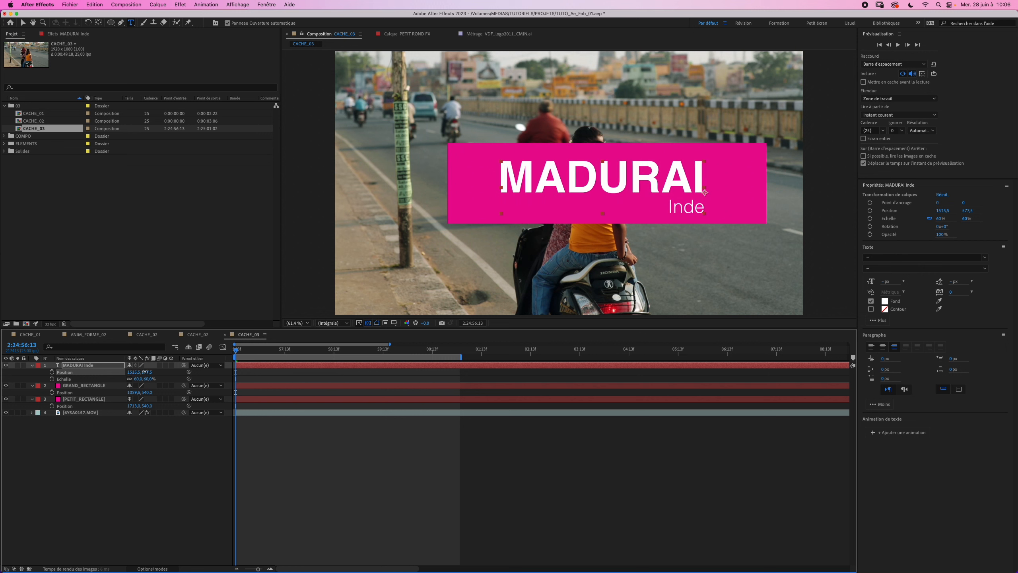
Show the layer blending modes and set GRAND_RECTANGLE to Lumière douce.
click(152, 568)
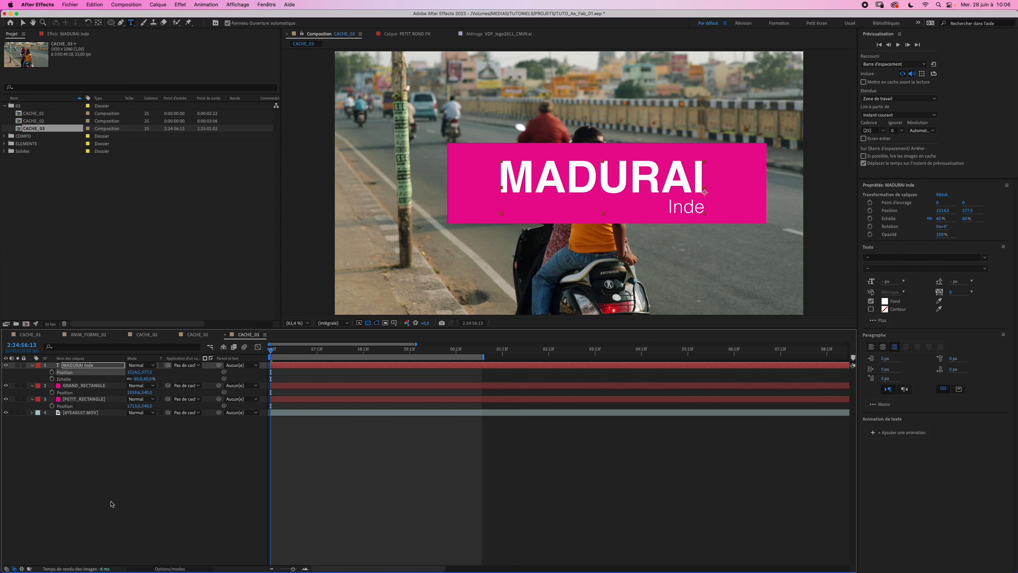
click(116, 385)
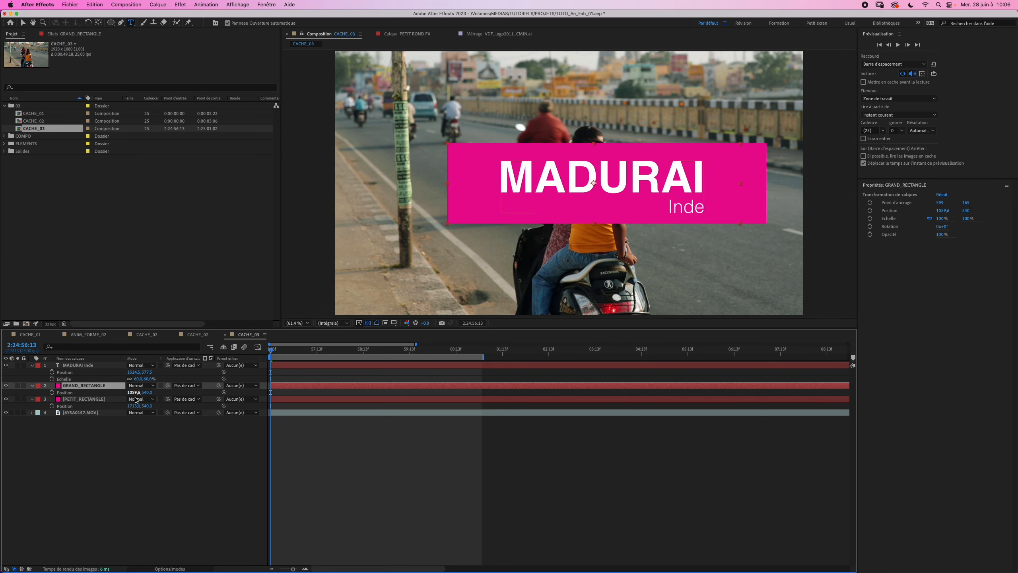
click(139, 386)
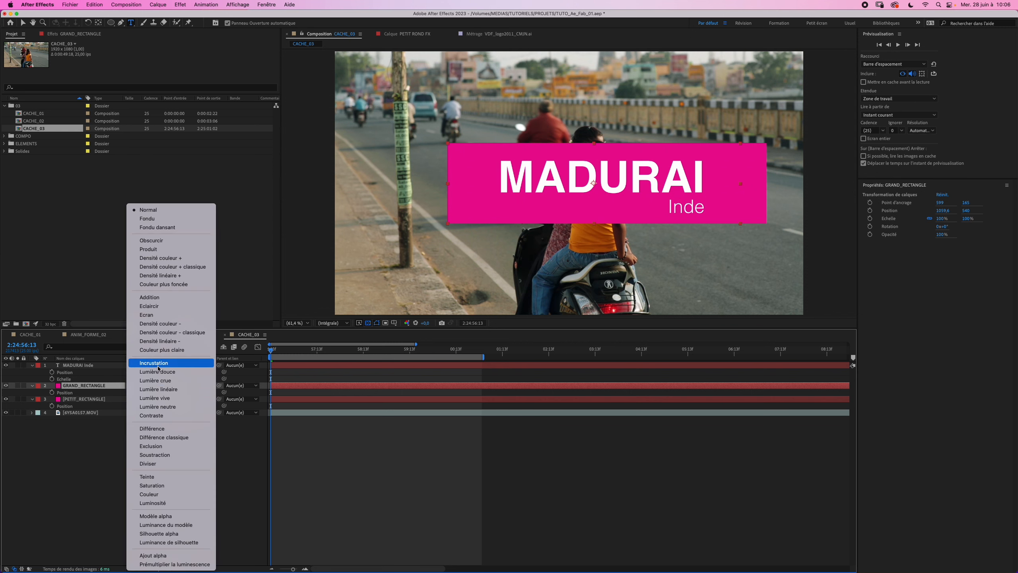
key(Escape)
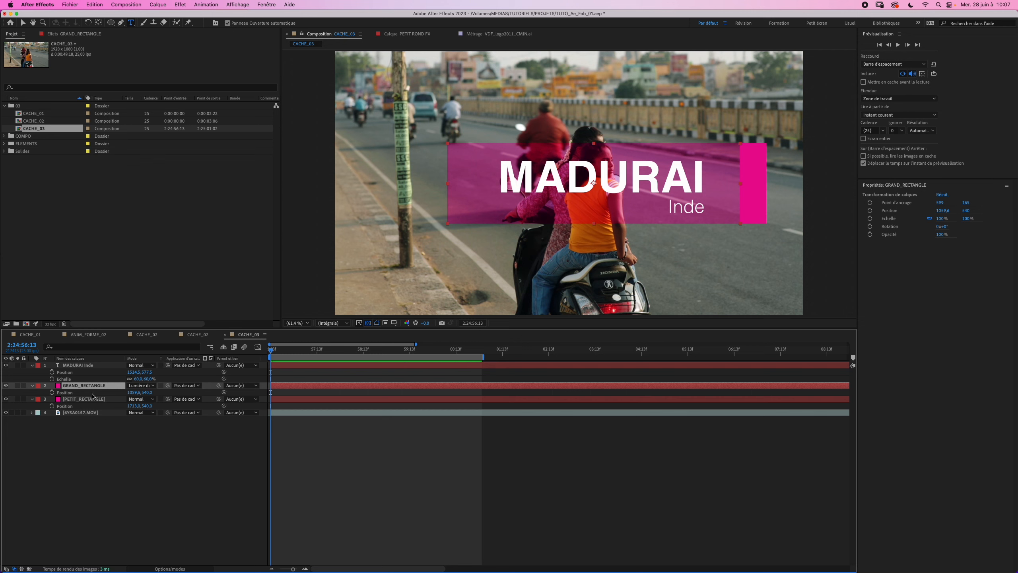
Move GRAND_RECTANGLE's anchor point to its right edge and reduce the solid's width to 1101 px.
key(y)
drag(594, 183, 740, 184)
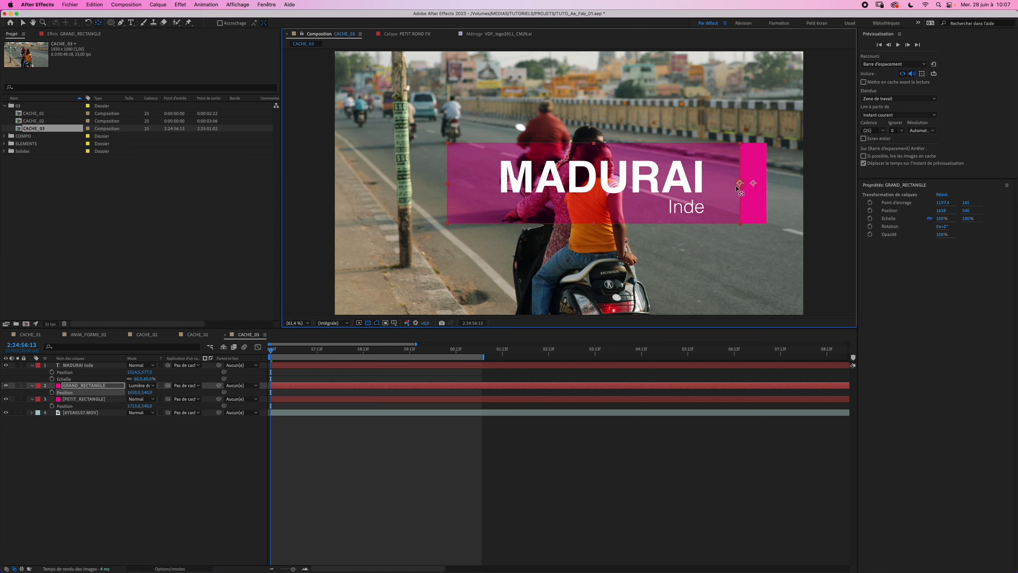
key(super+shift+y)
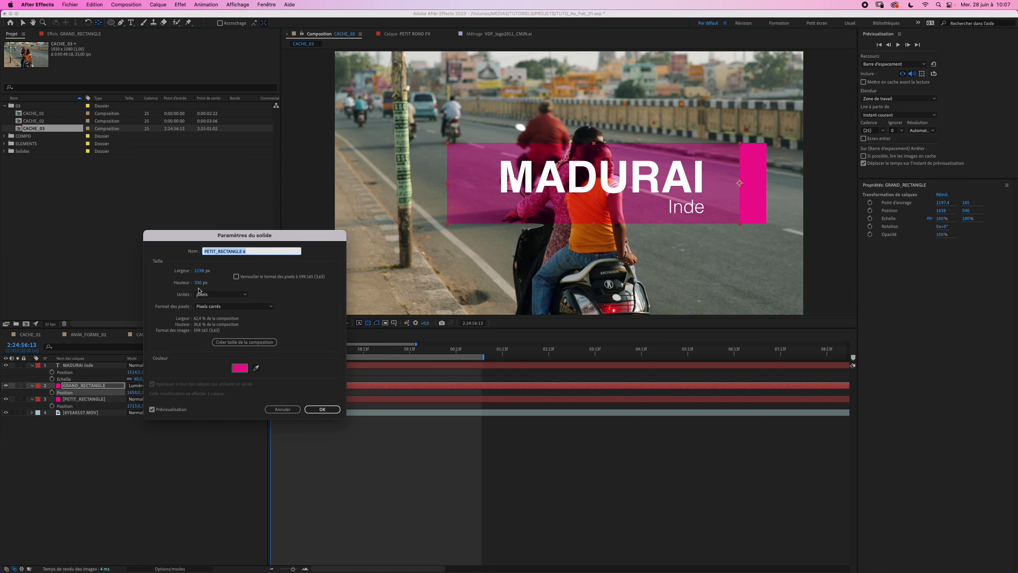
mouse_move(199, 271)
mouse_down()
mouse_move(165, 273)
mouse_move(181, 275)
mouse_up()
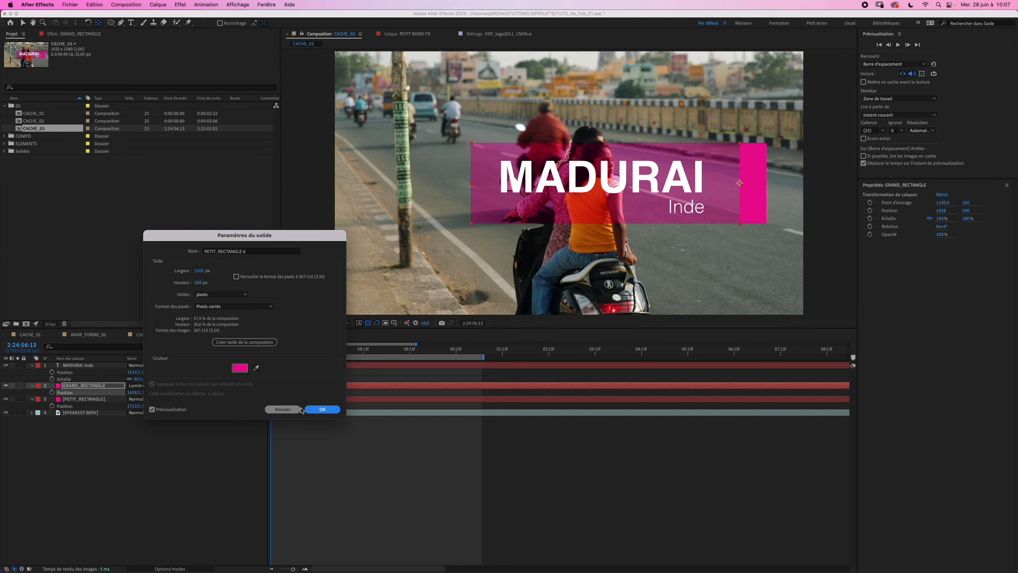
click(321, 411)
click(129, 505)
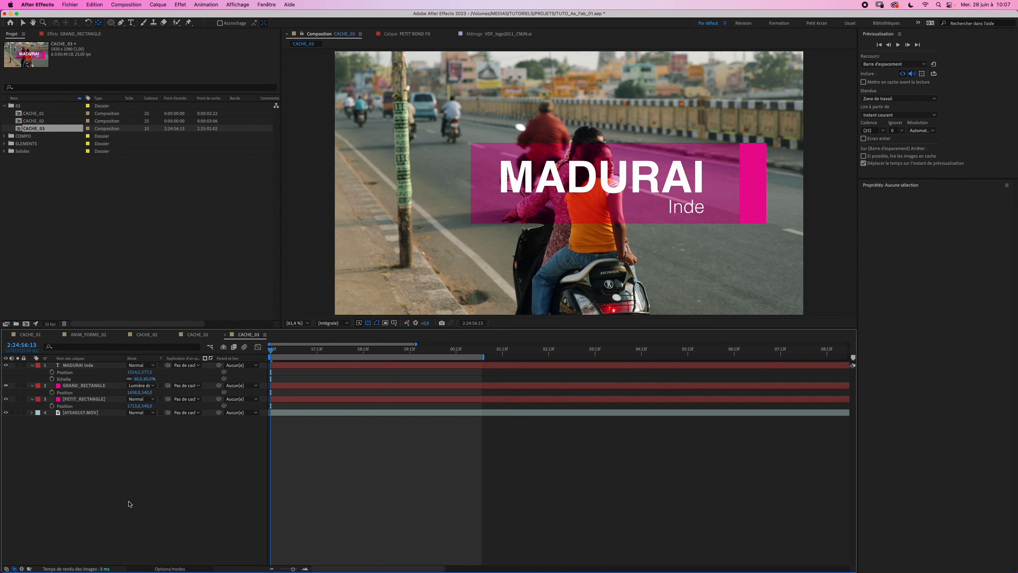
At 2:24:58:08, unlink PETIT_RECTANGLE's scale, set its vertical scale to 0%, keyframe it, and play forward from there.
drag(271, 352, 355, 353)
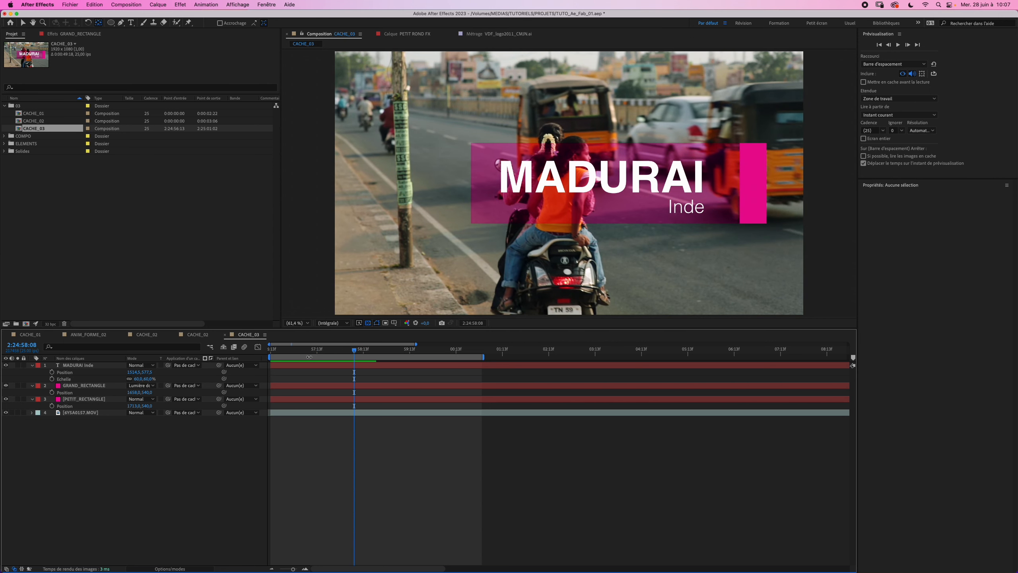
click(83, 399)
key(s)
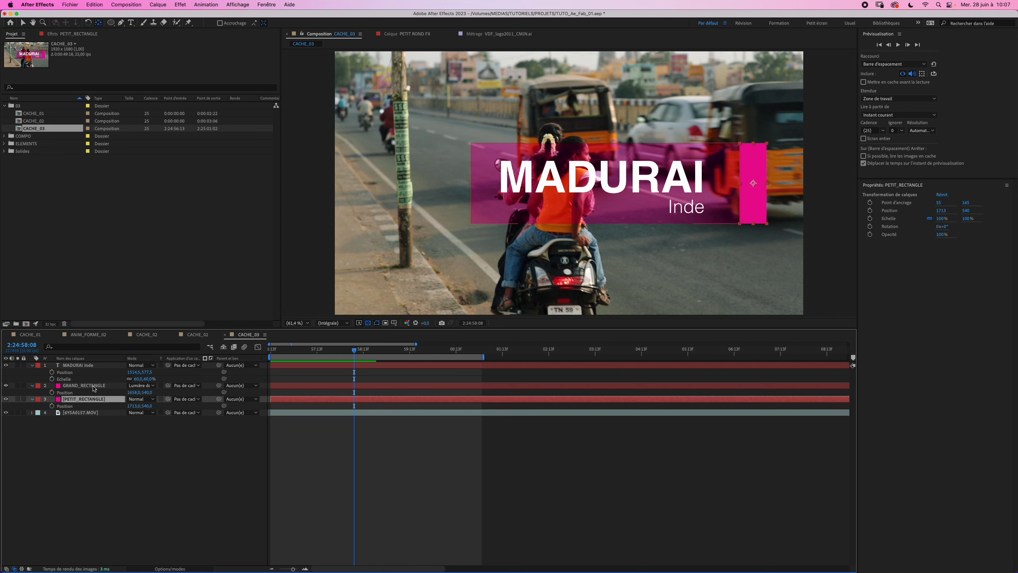
click(32, 365)
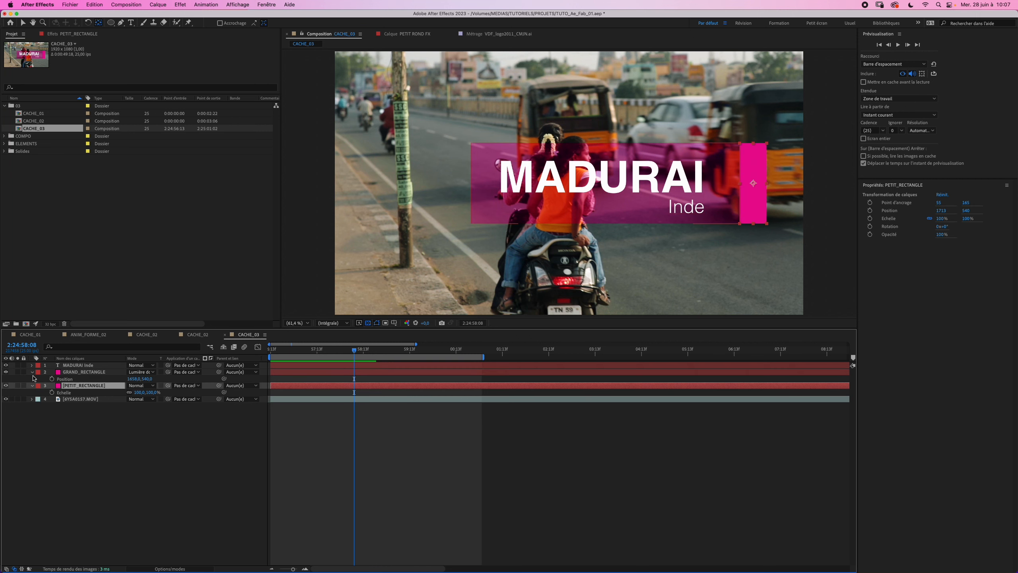
click(33, 372)
click(129, 386)
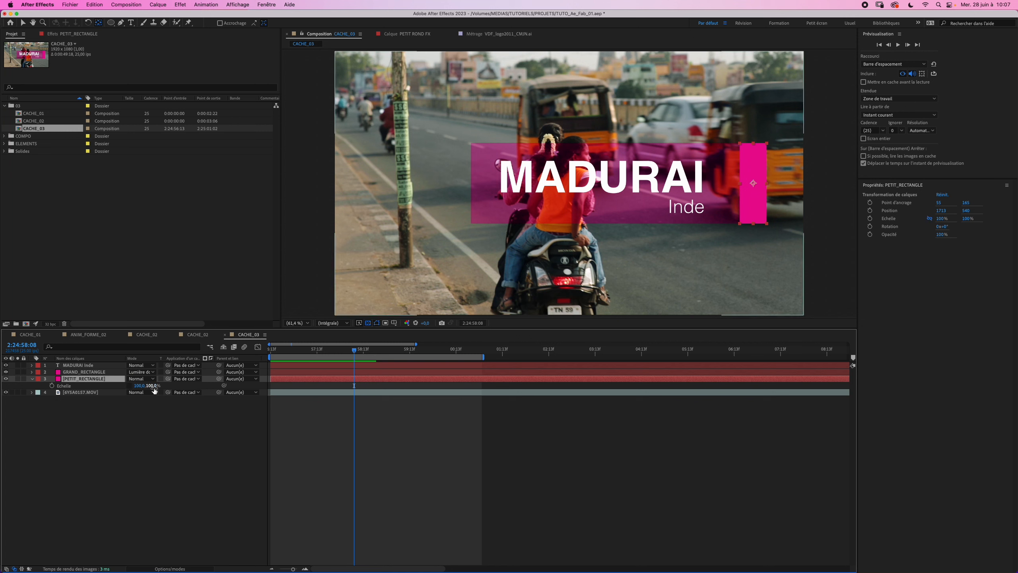
click(154, 385)
text(0)
key(Return)
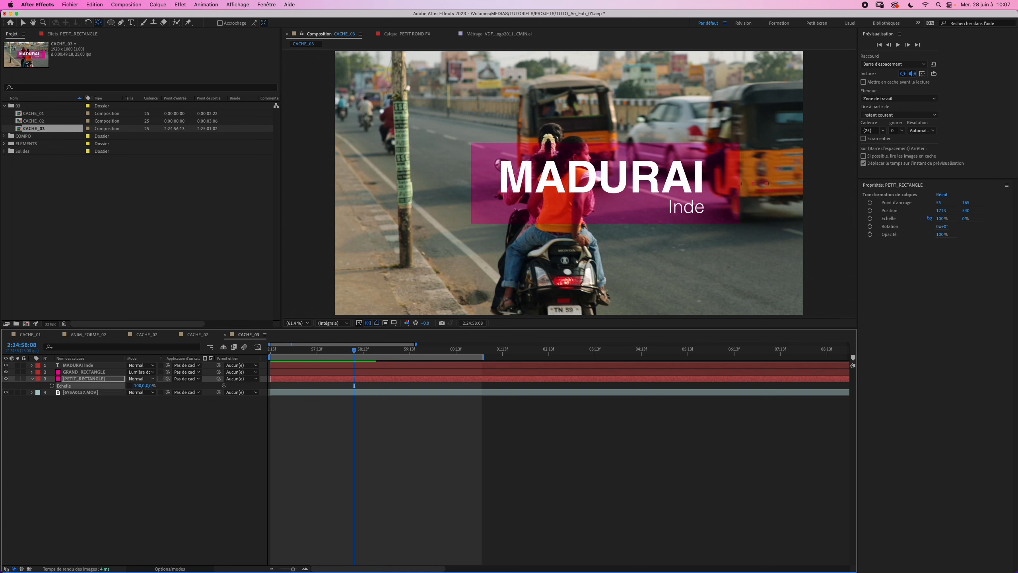
click(51, 385)
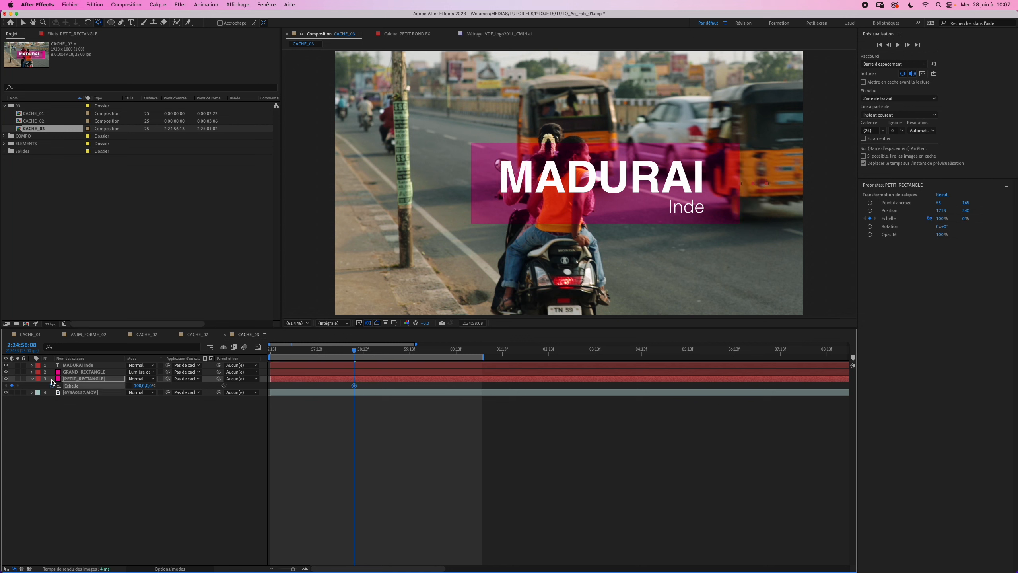
key(space)
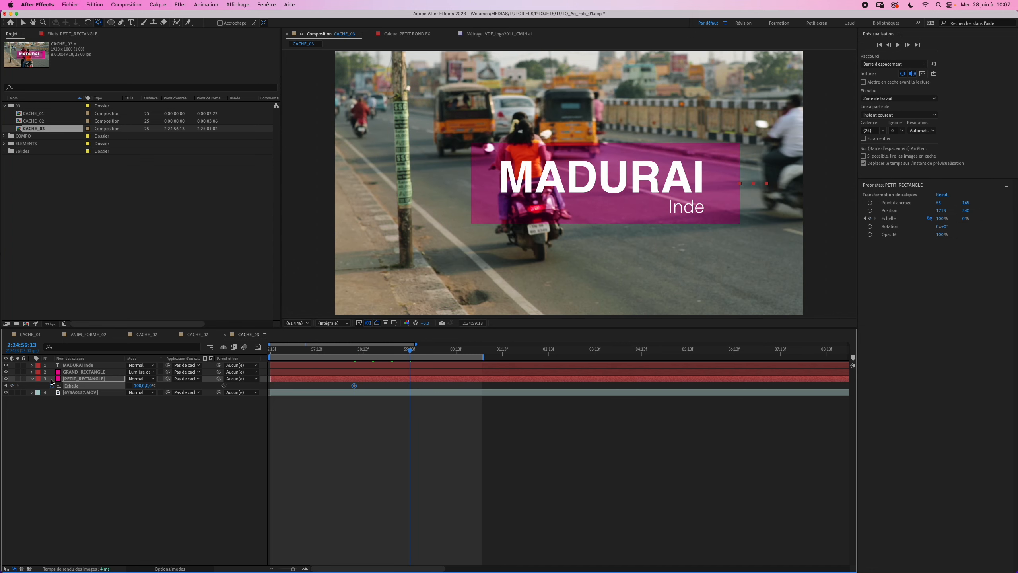
At 2:24:59:13, keyframe PETIT_RECTANGLE's vertical scale at 100%.
click(149, 385)
text(100)
key(Return)
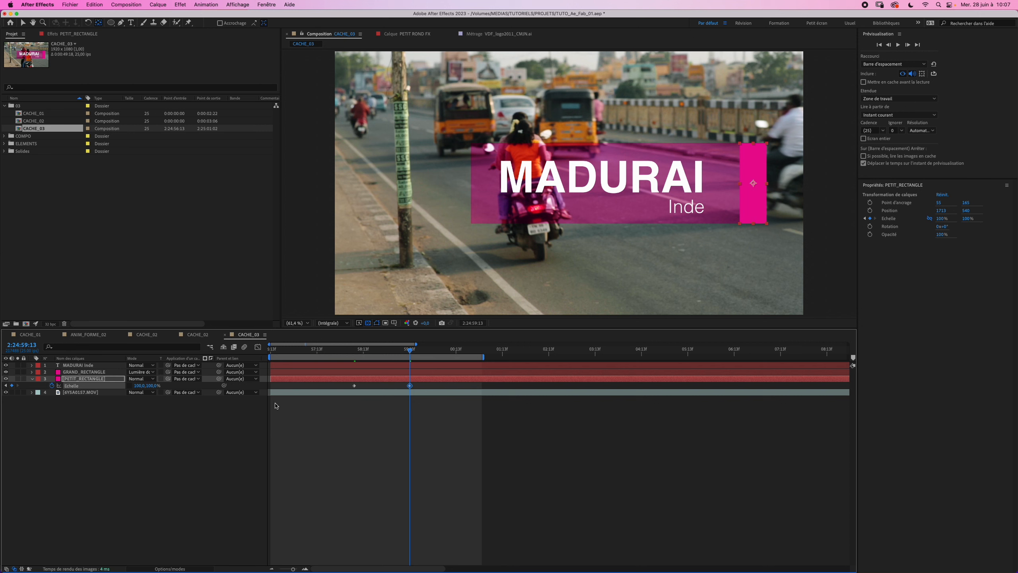
Apply Lissage à l'éloignement to PETIT_RECTANGLE's first scale keyframe and Lissage à l'approche to the second.
click(355, 388)
click(355, 386)
right_click(356, 388)
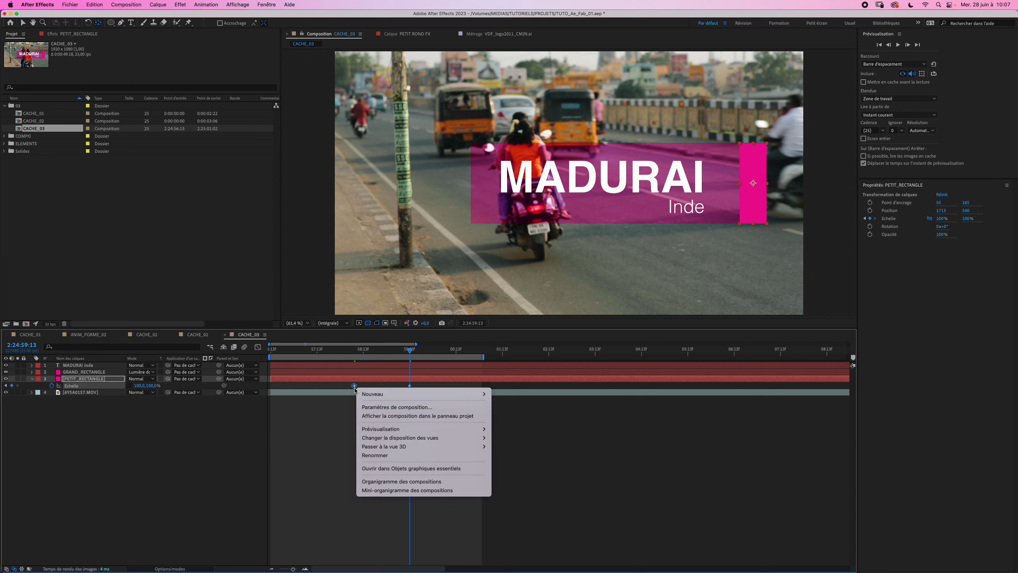
click(353, 388)
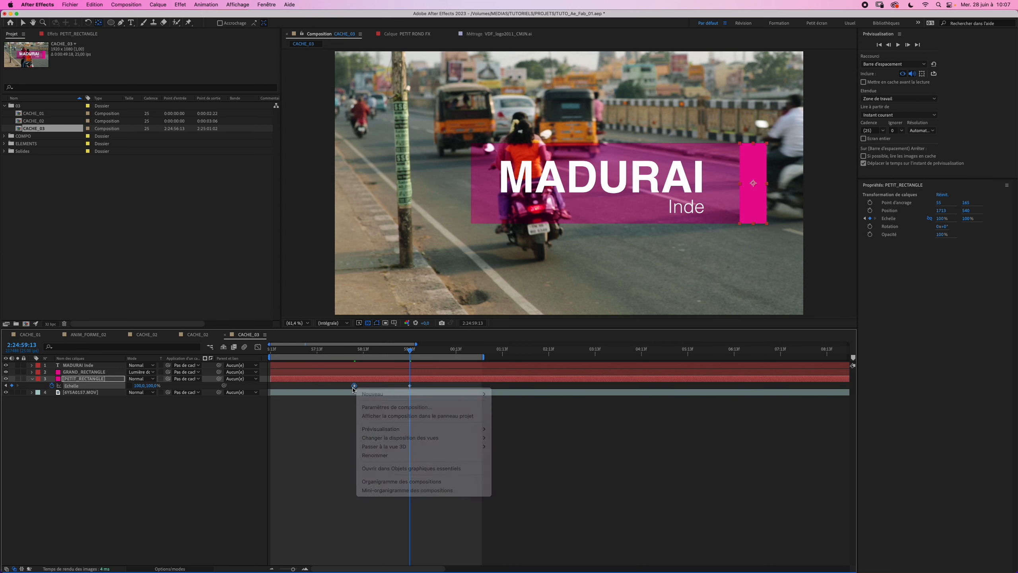
right_click(353, 386)
mouse_move(425, 510)
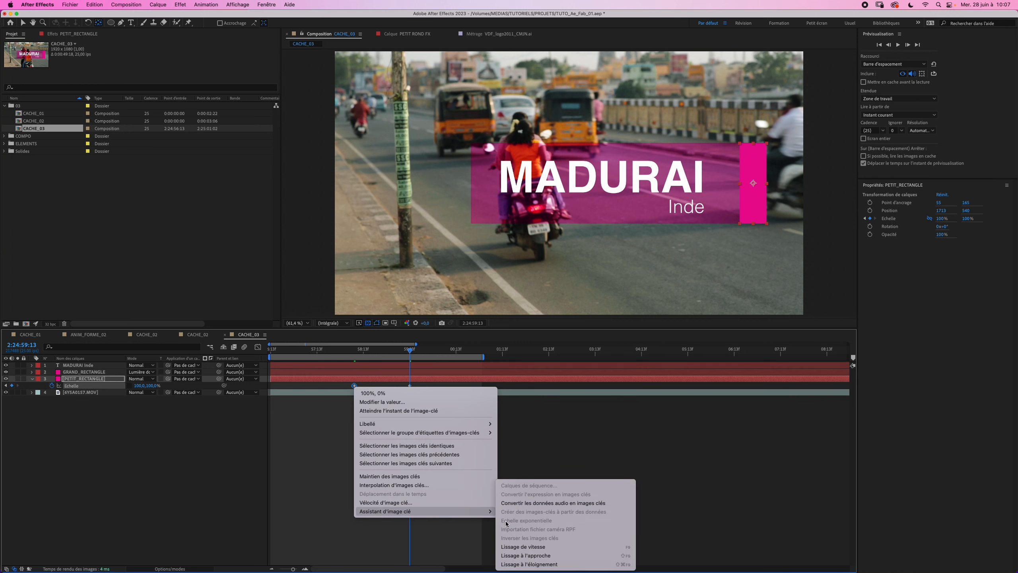
click(529, 563)
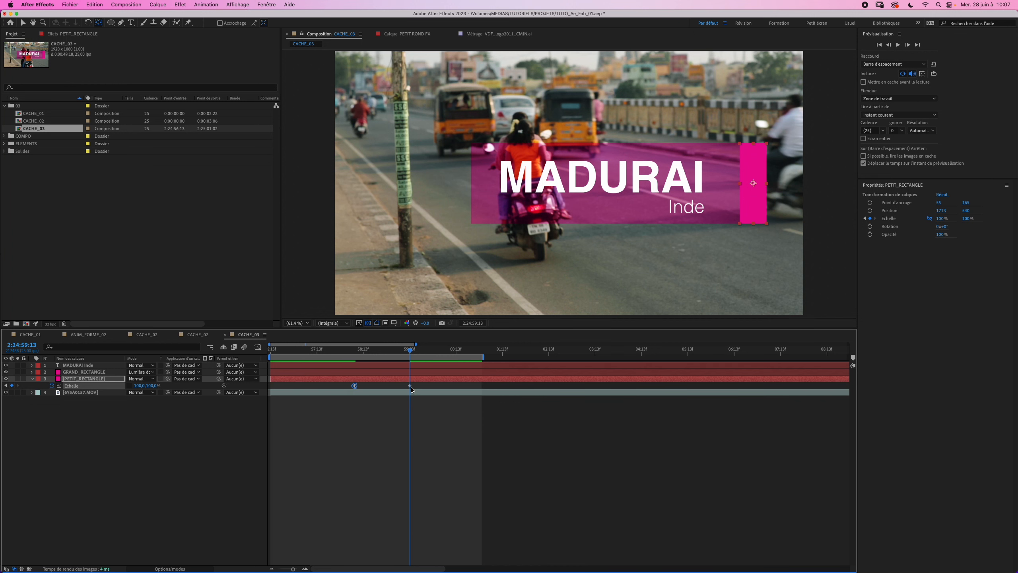
right_click(409, 386)
mouse_move(550, 514)
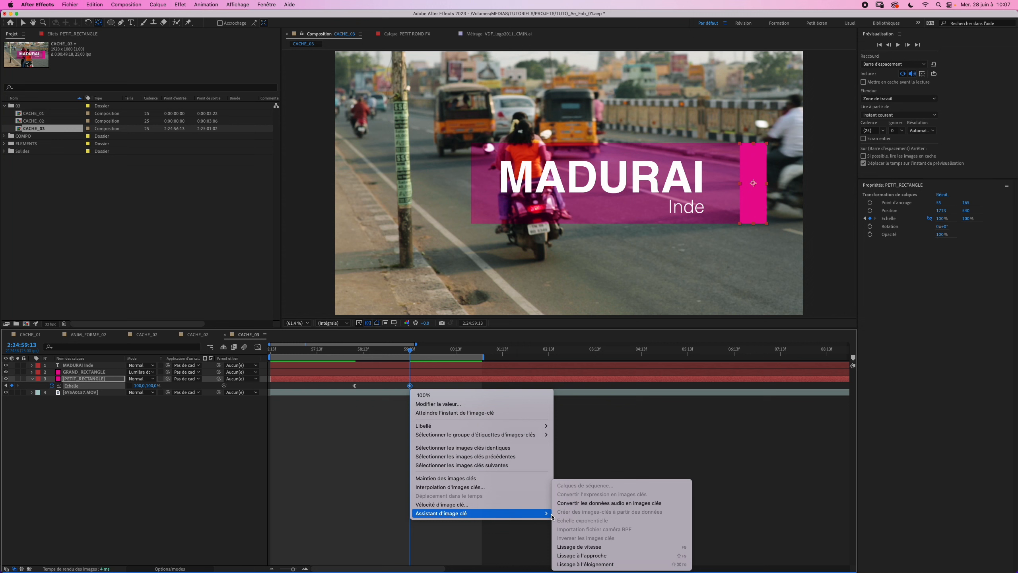
click(580, 556)
Lengthen the incoming ease of PETIT_RECTANGLE's last scale keyframe in the speed graph for a fast start, and preview the growth.
click(258, 348)
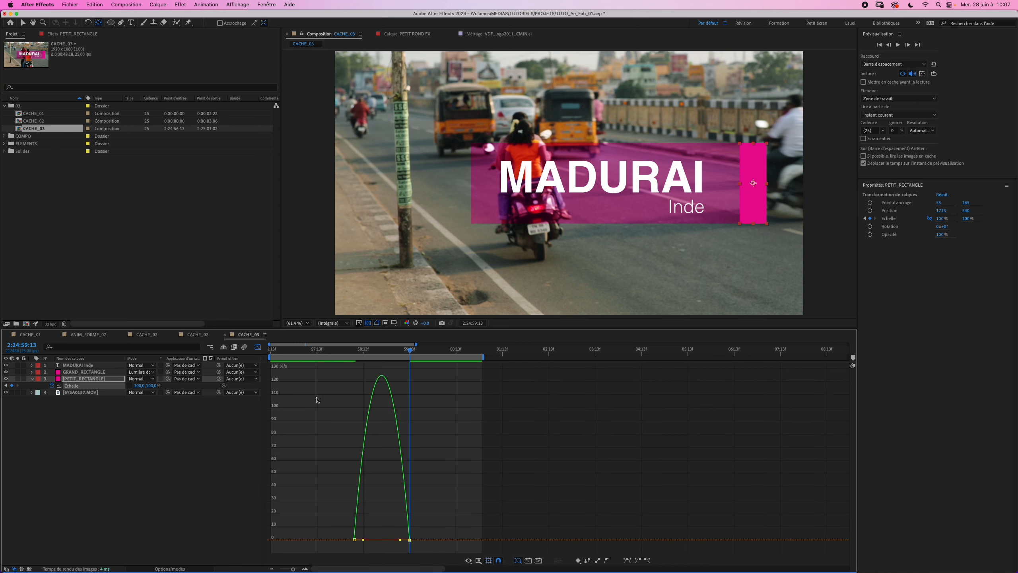
mouse_move(400, 541)
mouse_down()
mouse_move(362, 542)
mouse_move(383, 542)
mouse_up()
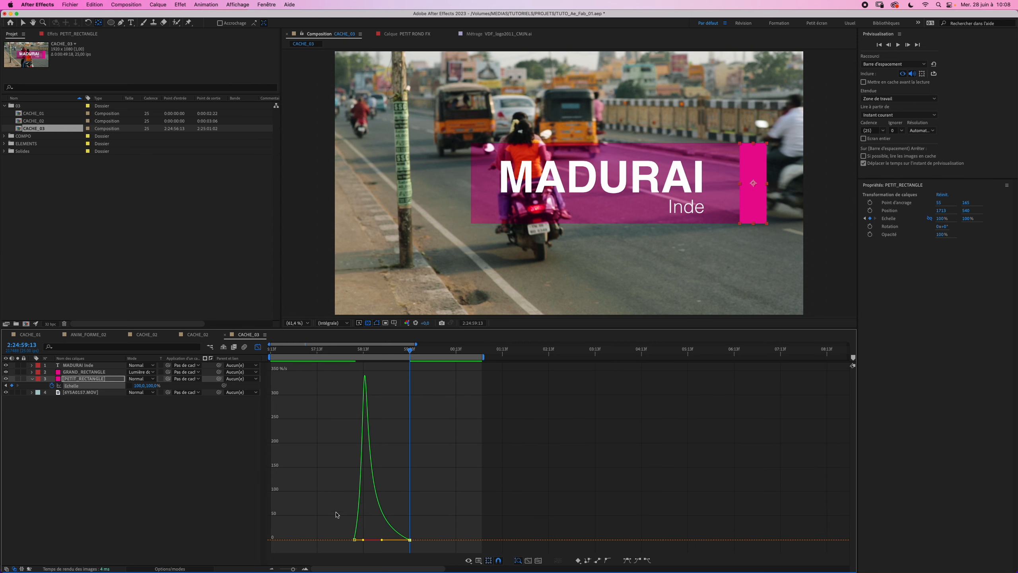
click(258, 347)
drag(345, 352, 410, 343)
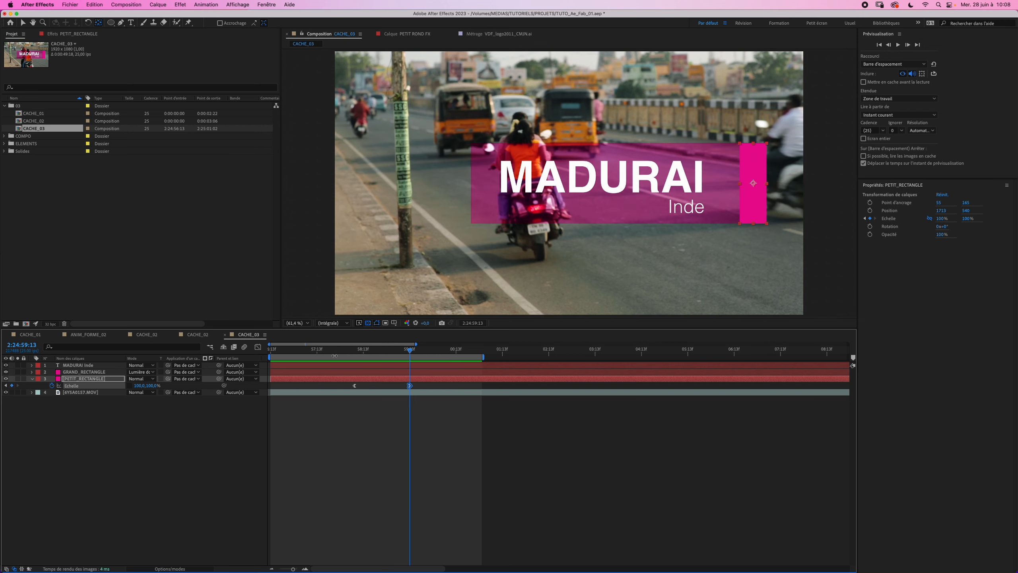
click(32, 379)
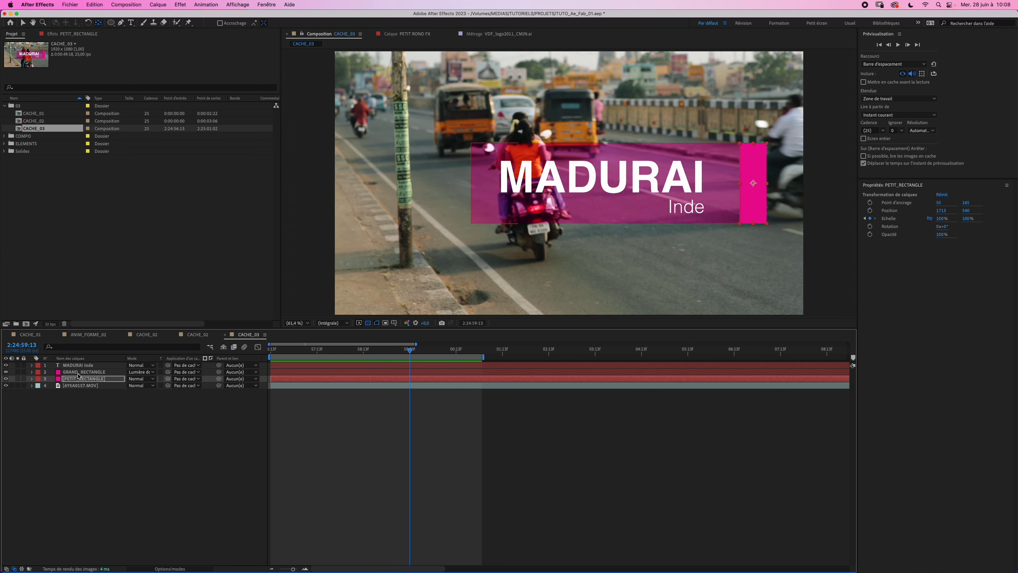
Show GRAND_RECTANGLE's position property and parent the MADURAI Inde text layer to GRAND_RECTANGLE.
click(83, 373)
key(p)
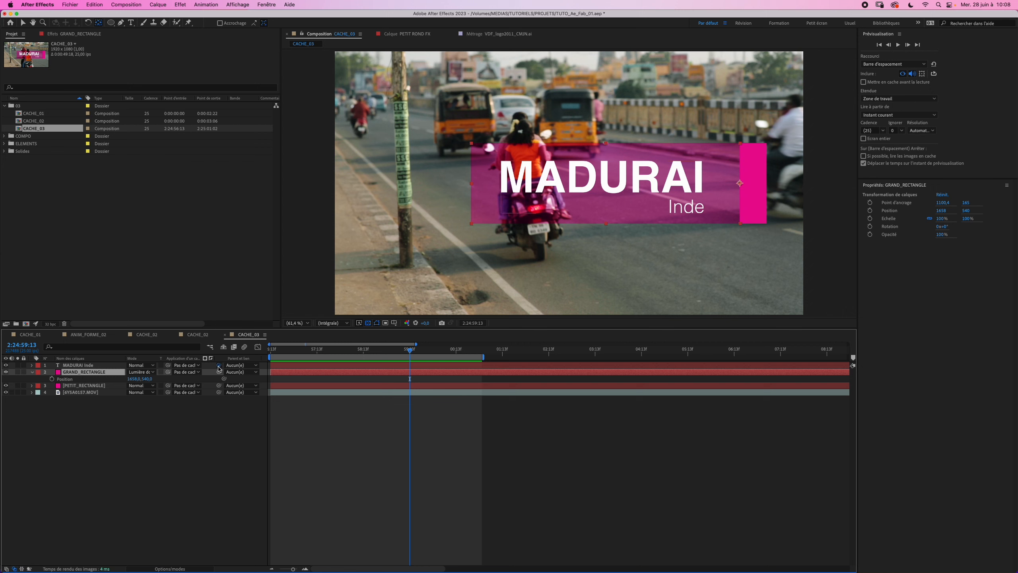
drag(218, 365, 114, 374)
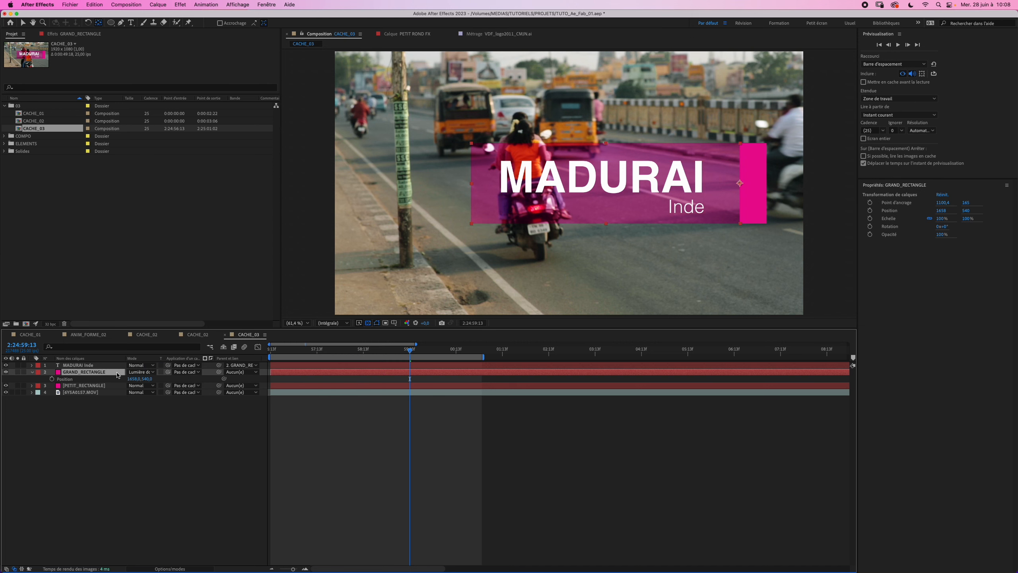
Keyframe GRAND_RECTANGLE's position at 2:24:59:13 and 2:25:00:18, setting the horizontal position at the first keyframe to 2766.
click(52, 379)
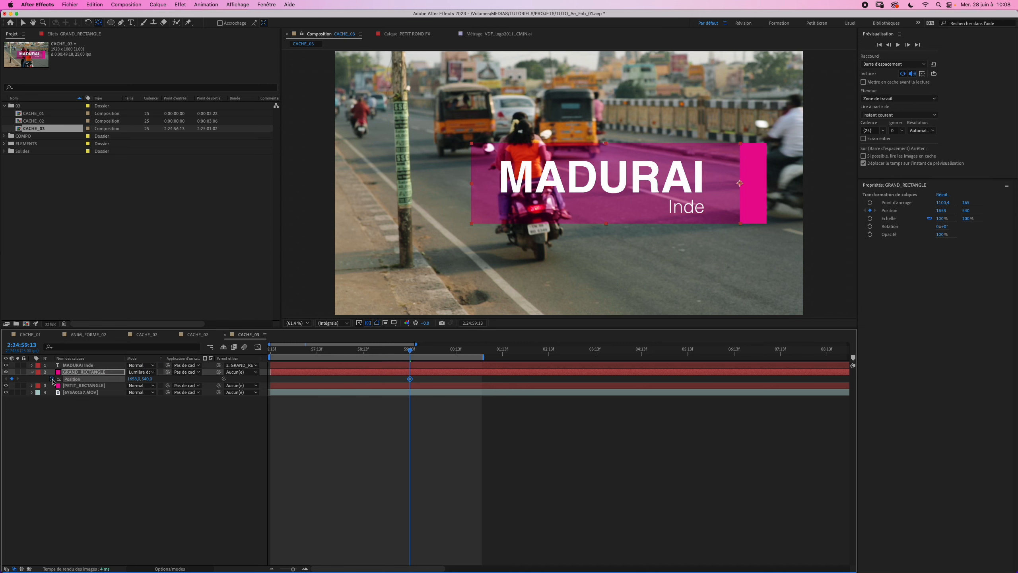
key(space)
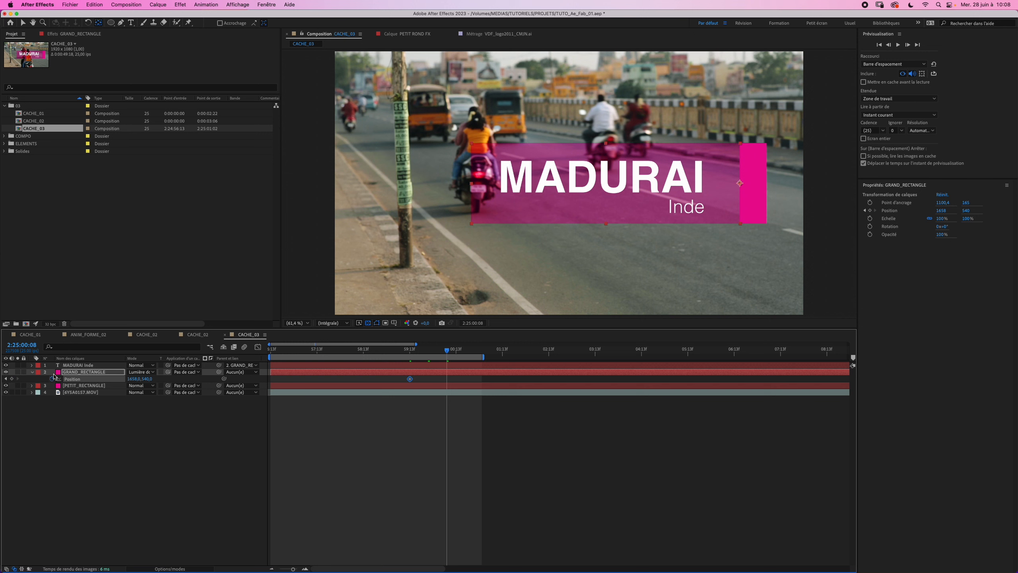
click(12, 379)
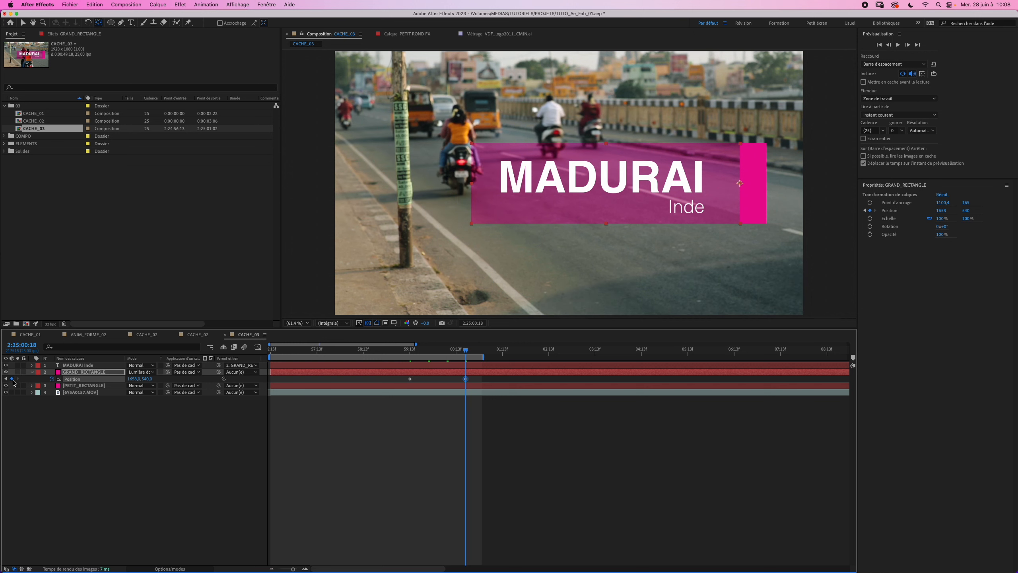
key(j)
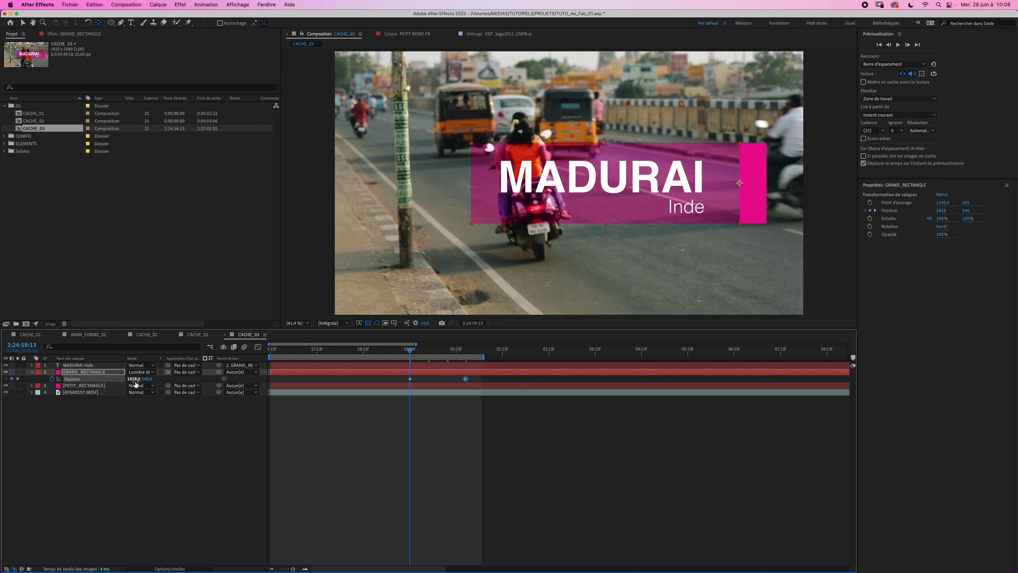
drag(134, 378, 565, 370)
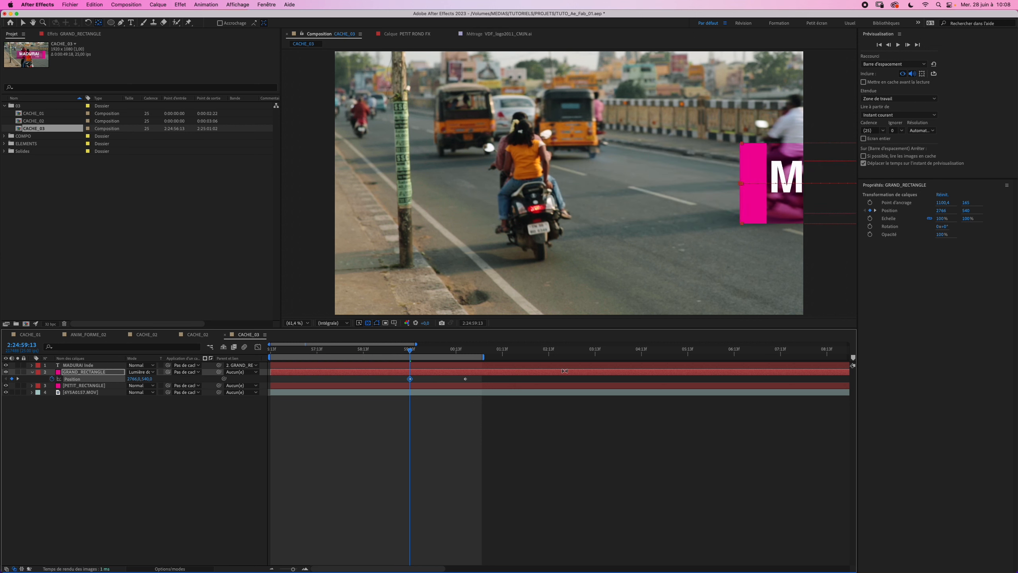
Apply Lissage à l'éloignement to GRAND_RECTANGLE's first position keyframe and Lissage à l'approche to the second.
right_click(410, 380)
click(410, 379)
right_click(411, 379)
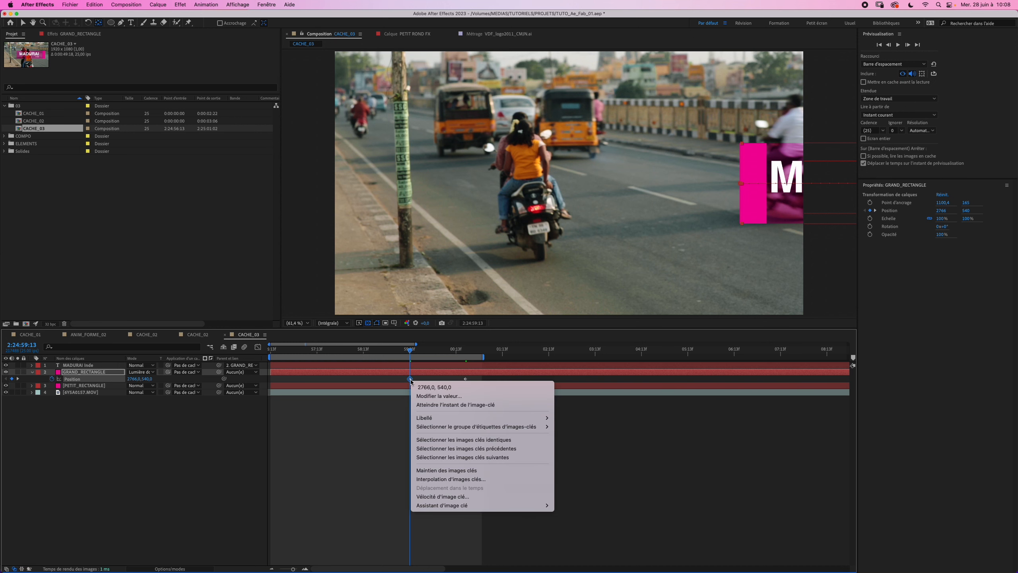
mouse_move(491, 506)
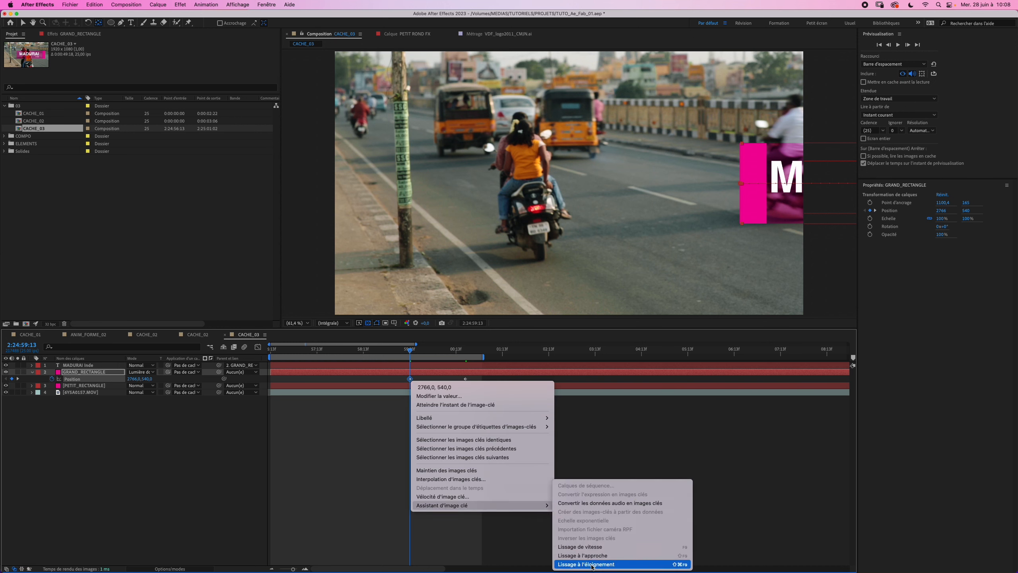
click(576, 562)
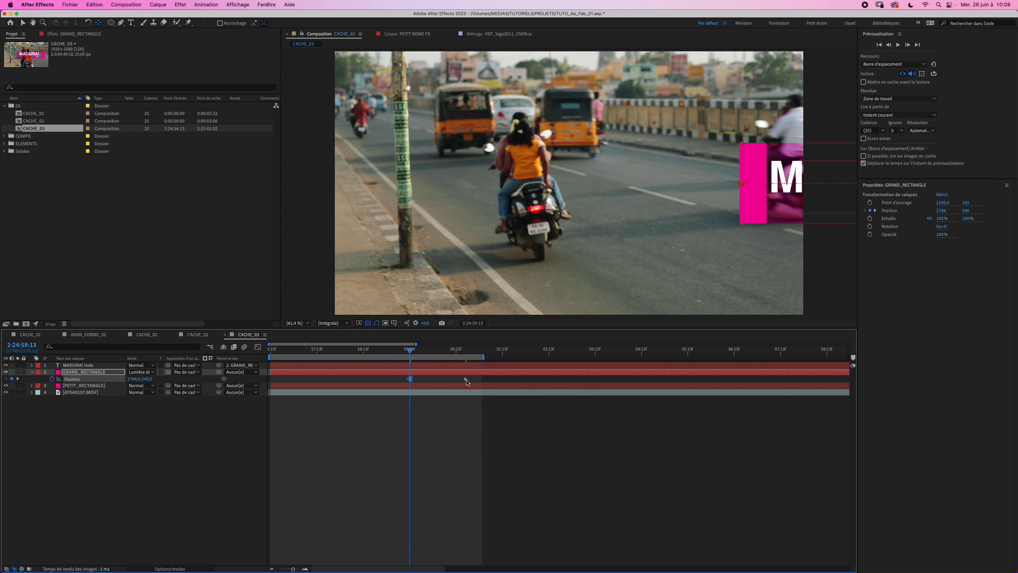
right_click(465, 379)
mouse_move(533, 507)
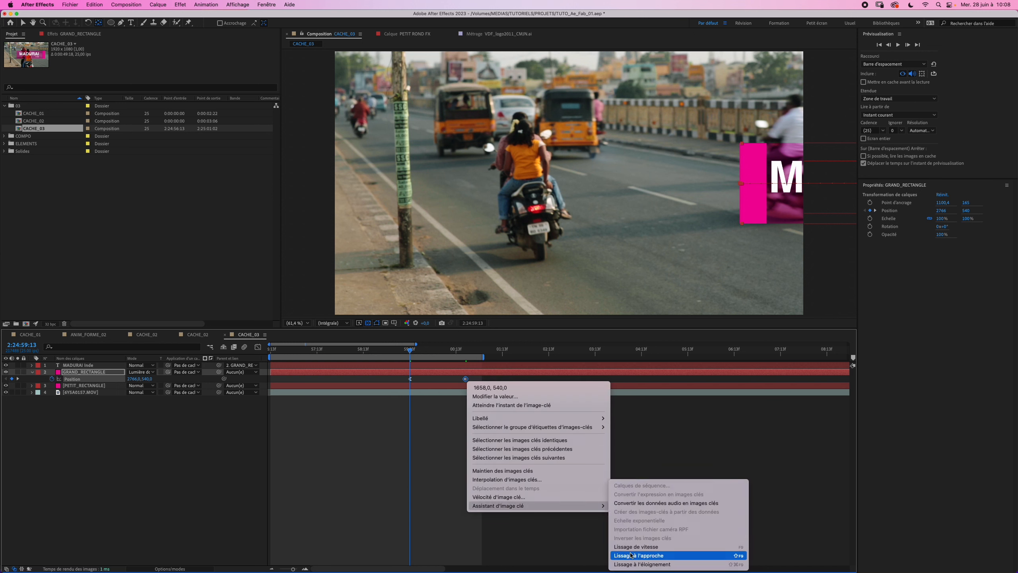
click(638, 555)
Lengthen the incoming ease of GRAND_RECTANGLE's last position keyframe in the speed graph so the movement starts fast and slows down.
click(258, 348)
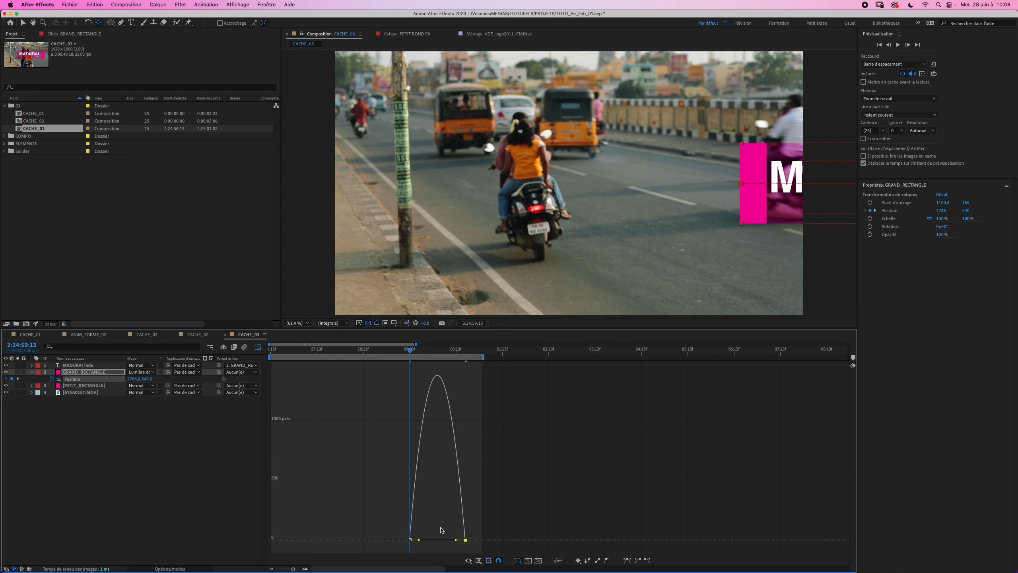
drag(456, 539, 437, 540)
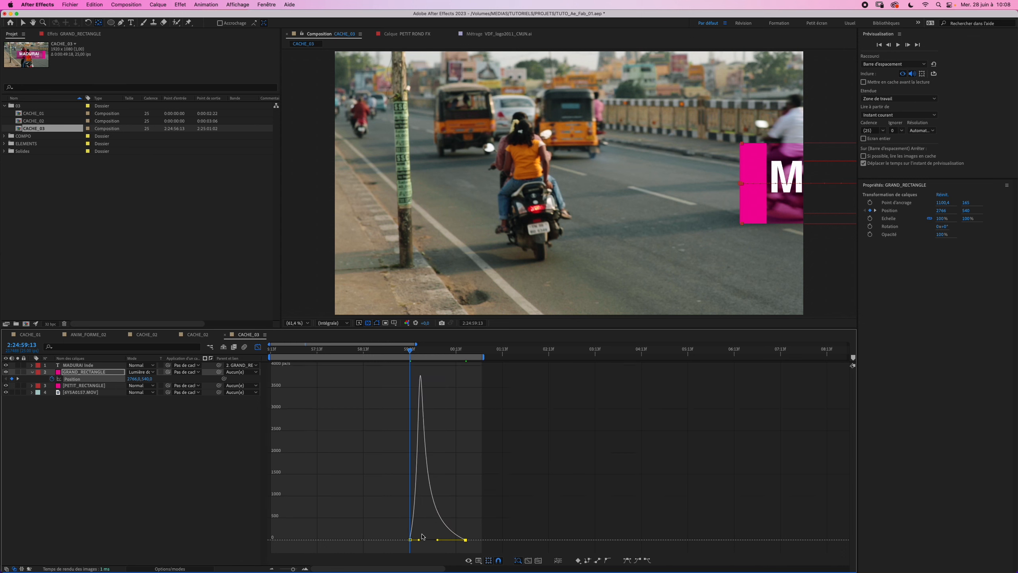
click(259, 348)
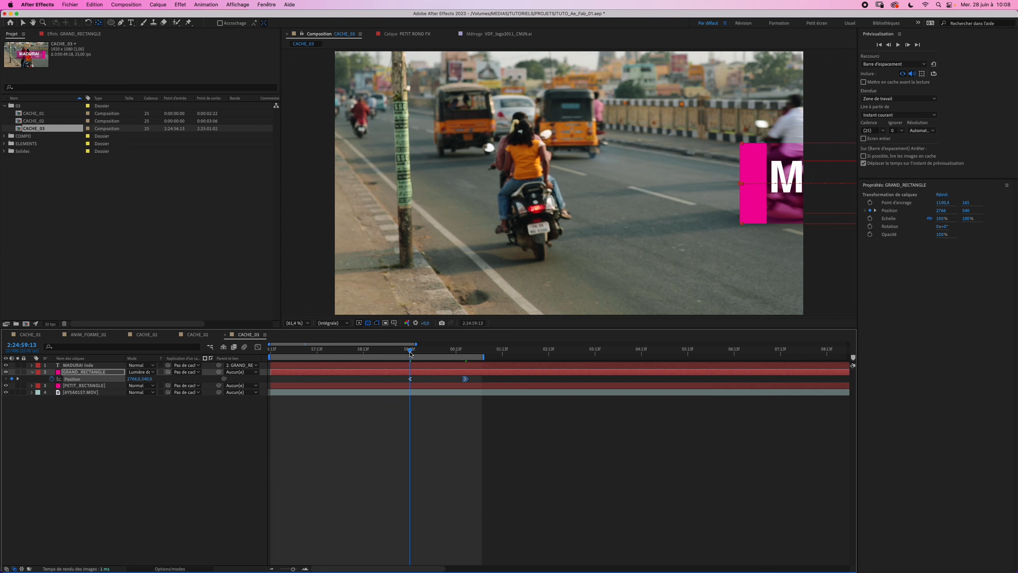
Preview the slide-in of the large rectangle and its title, and collapse GRAND_RECTANGLE's properties.
drag(409, 352, 430, 349)
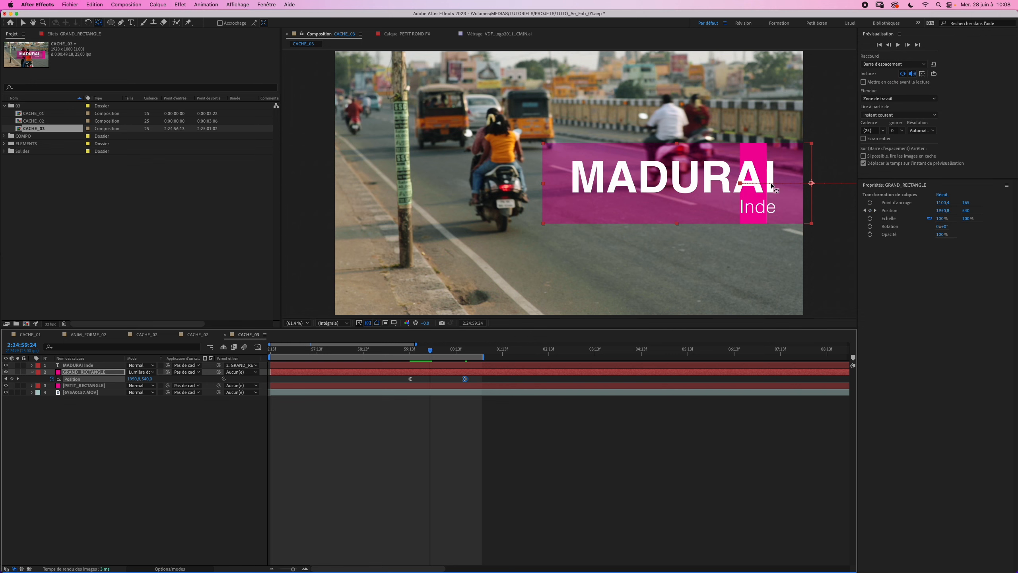
key(v)
key(space)
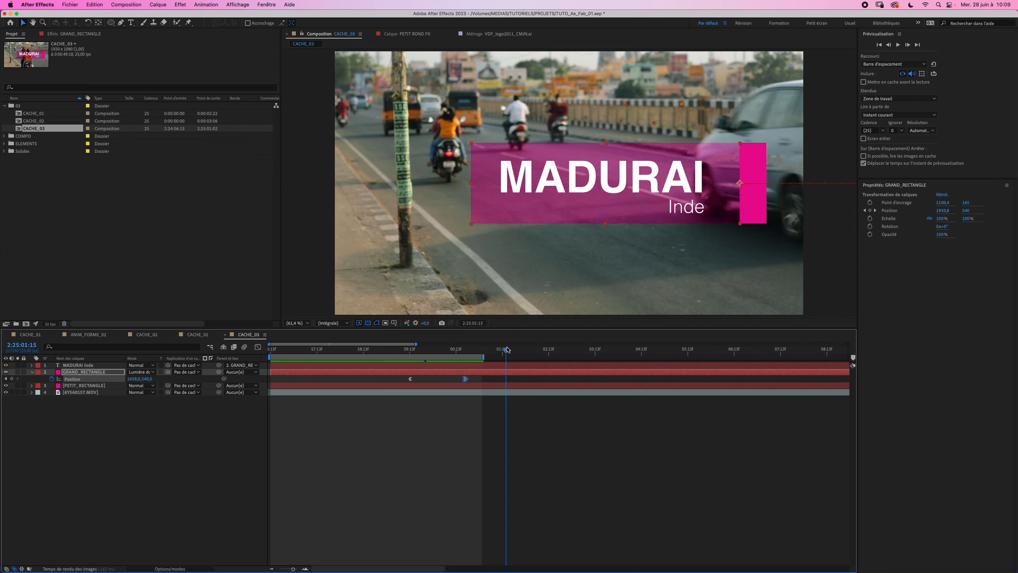
key(space)
click(168, 443)
click(33, 373)
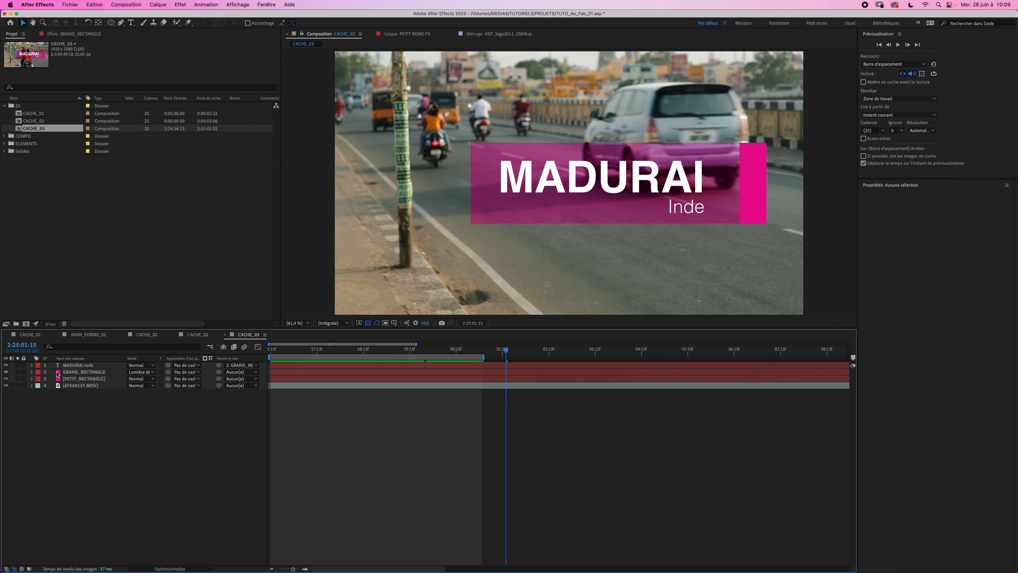
Duplicate GRAND_RECTANGLE, move the copy above the MADURAI Inde text layer, and rename it CACHE.
click(70, 373)
key(super+d)
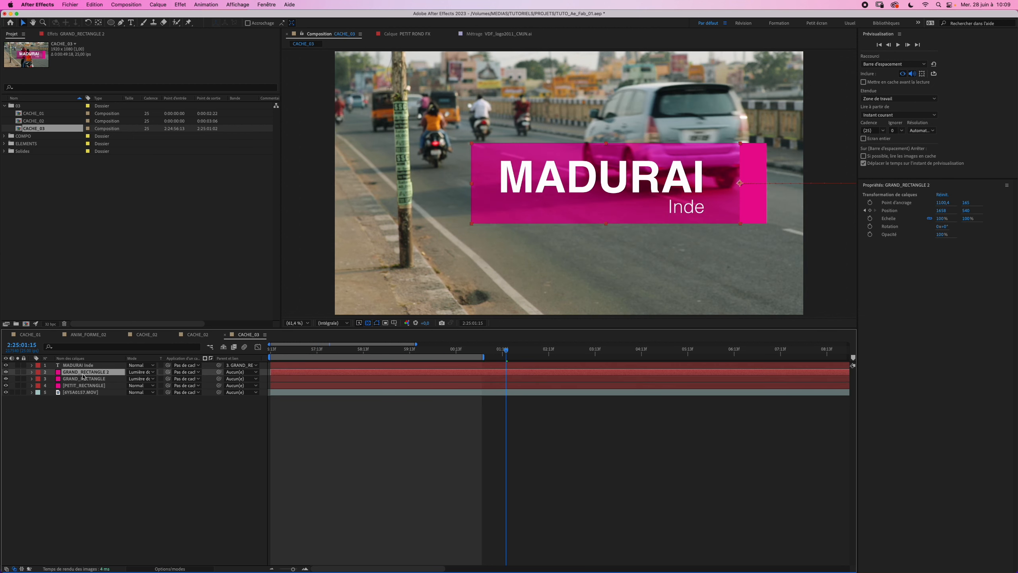
drag(85, 373, 86, 363)
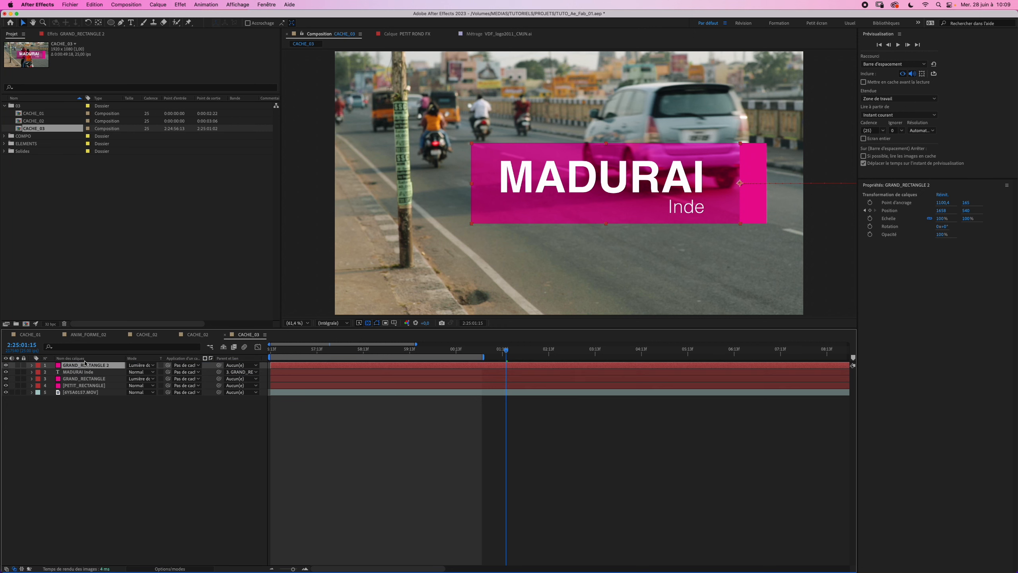
key(Return)
text(CACHE)
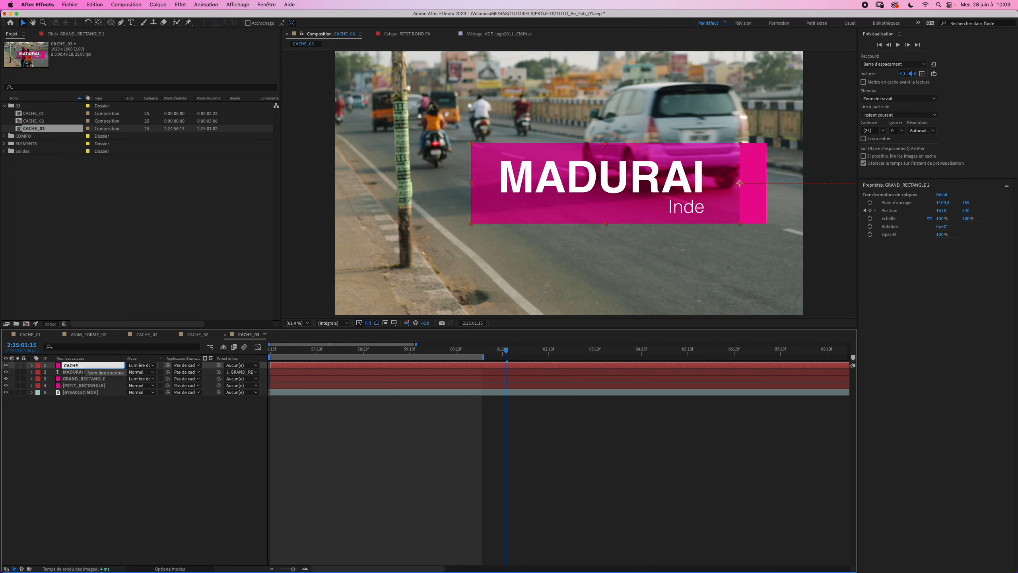
key(Return)
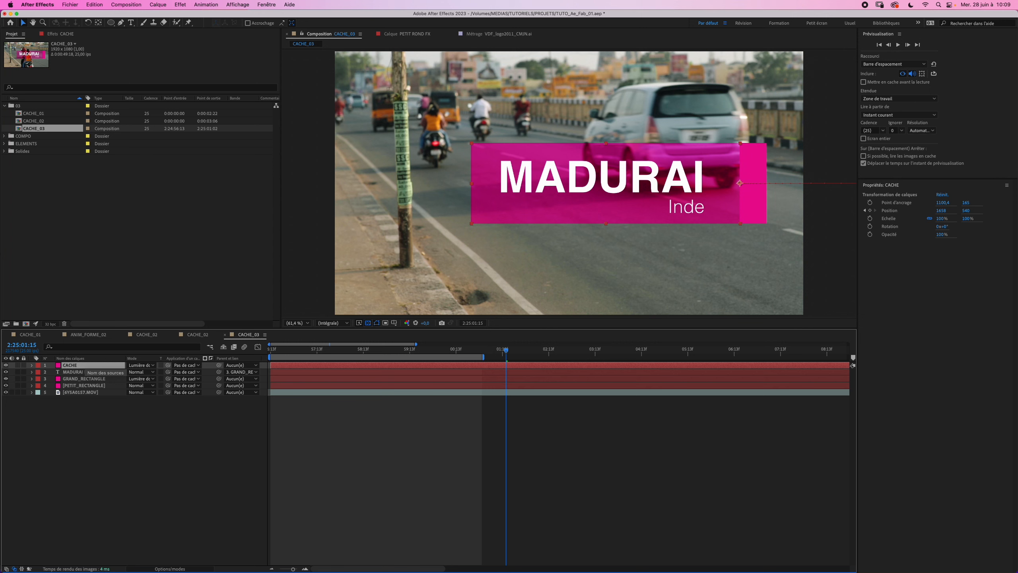
Recolour CACHE bright green as a new separate solid and set its blending mode to Normal.
key(super+shift+y)
click(249, 366)
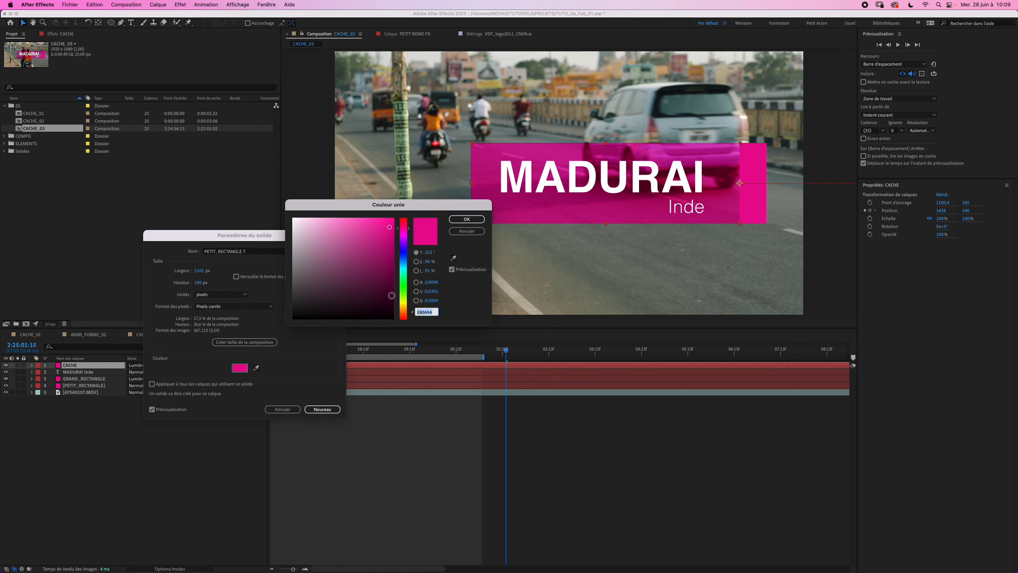
click(403, 285)
click(391, 221)
click(467, 219)
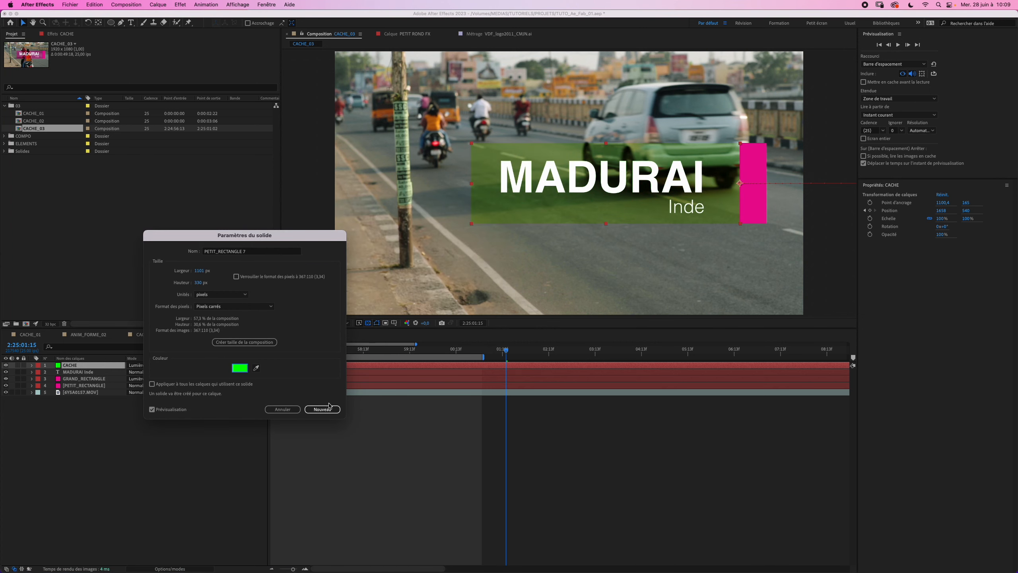
click(322, 410)
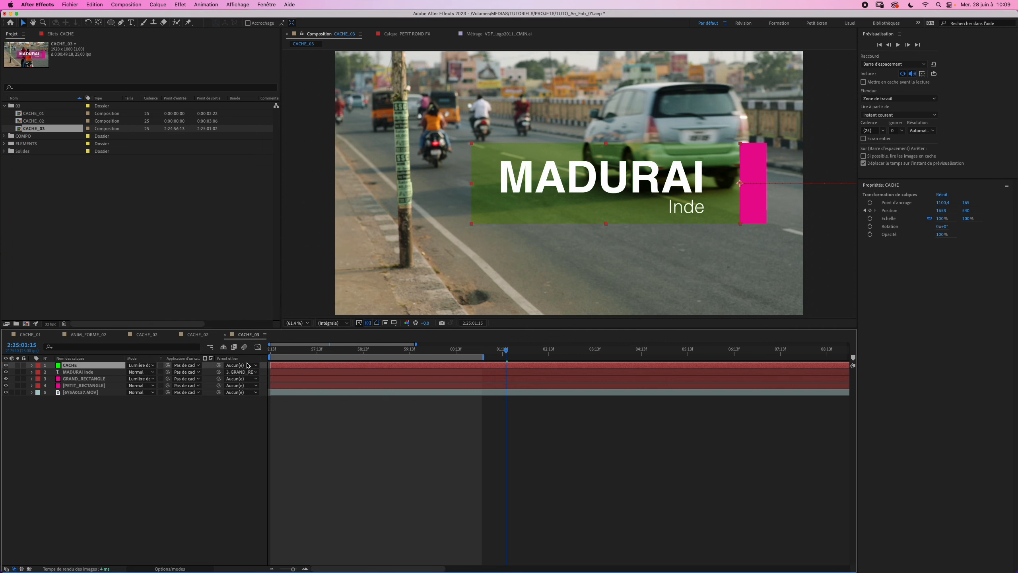
click(142, 365)
click(163, 210)
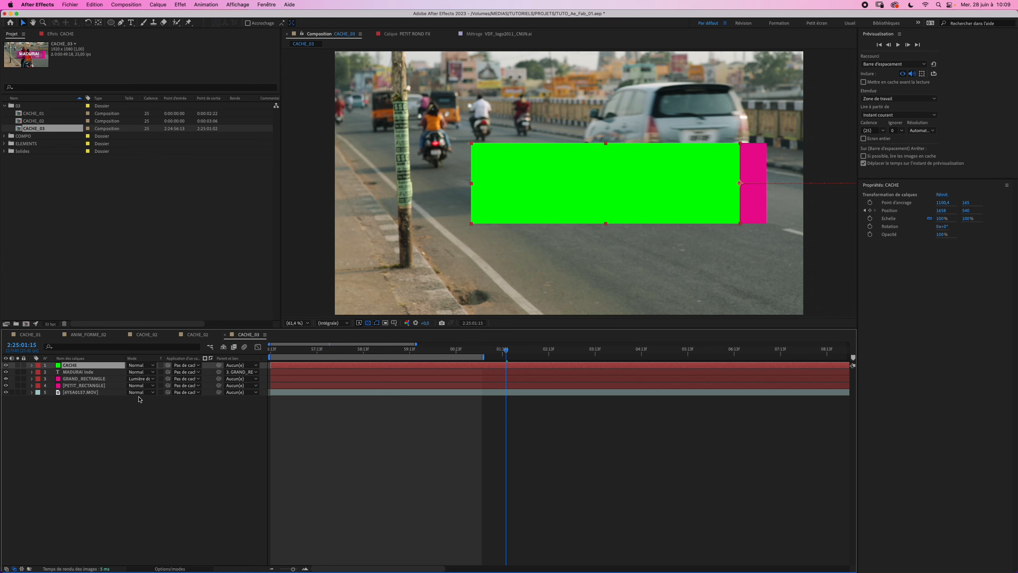
Remove CACHE's position keyframes so it stays fixed at its final place, and move the current time to 2:25:01:04.
key(p)
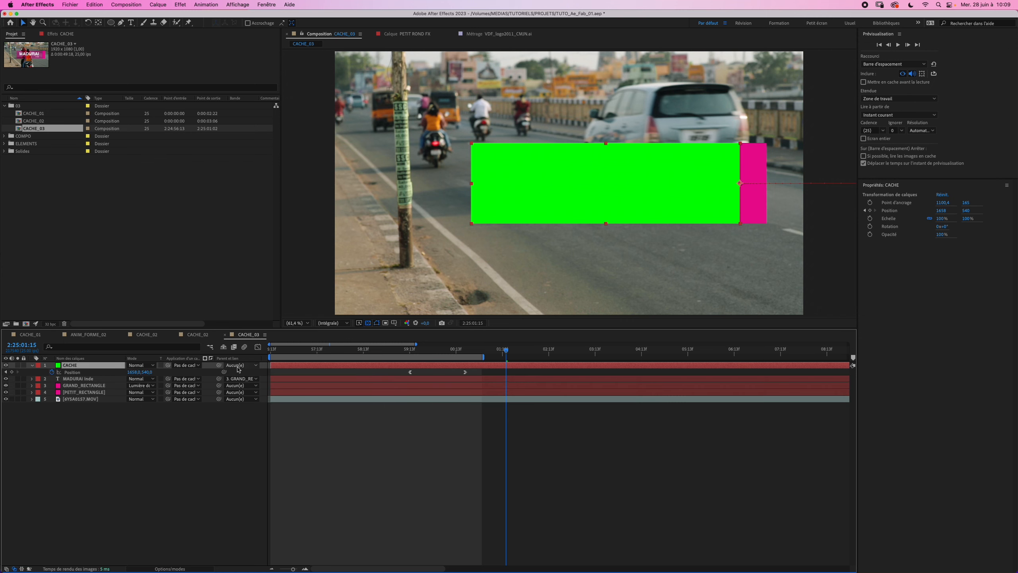
click(53, 372)
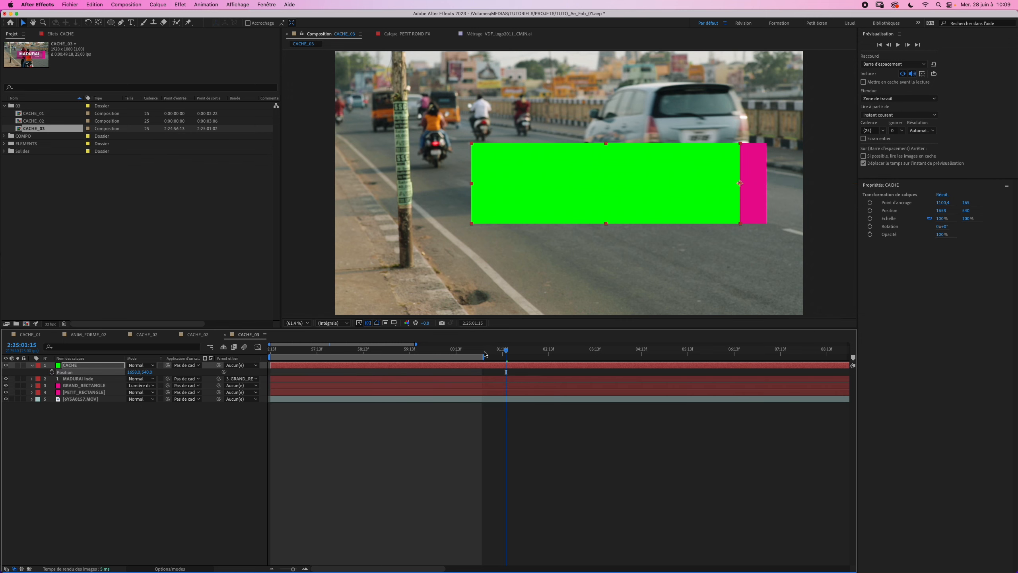
mouse_move(485, 354)
mouse_down()
mouse_move(336, 353)
mouse_move(485, 350)
mouse_up()
Assign CACHE as the track matte of both the MADURAI Inde text layer and GRAND_RECTANGLE.
drag(51, 379, 62, 386)
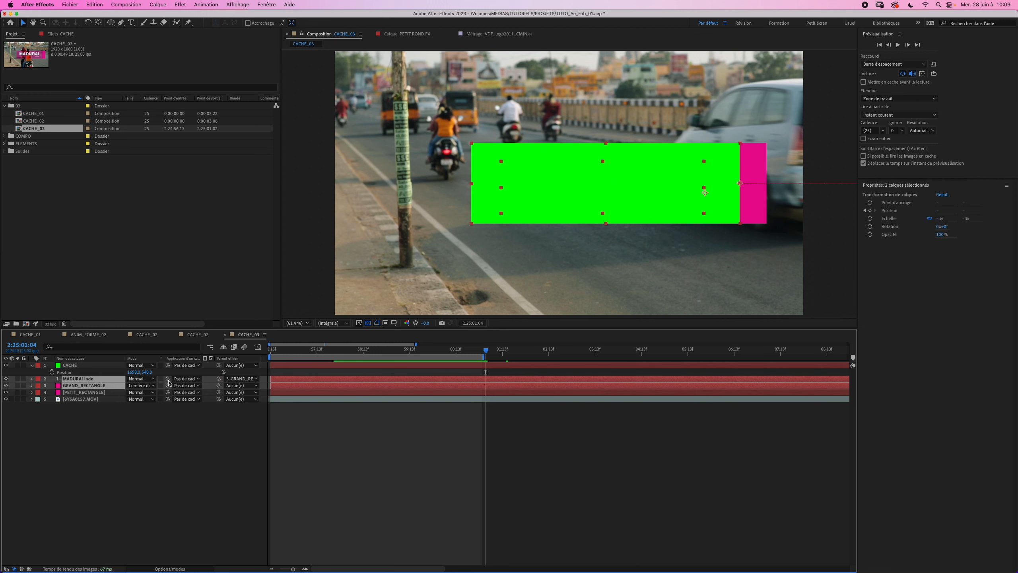
drag(136, 378, 101, 369)
click(115, 458)
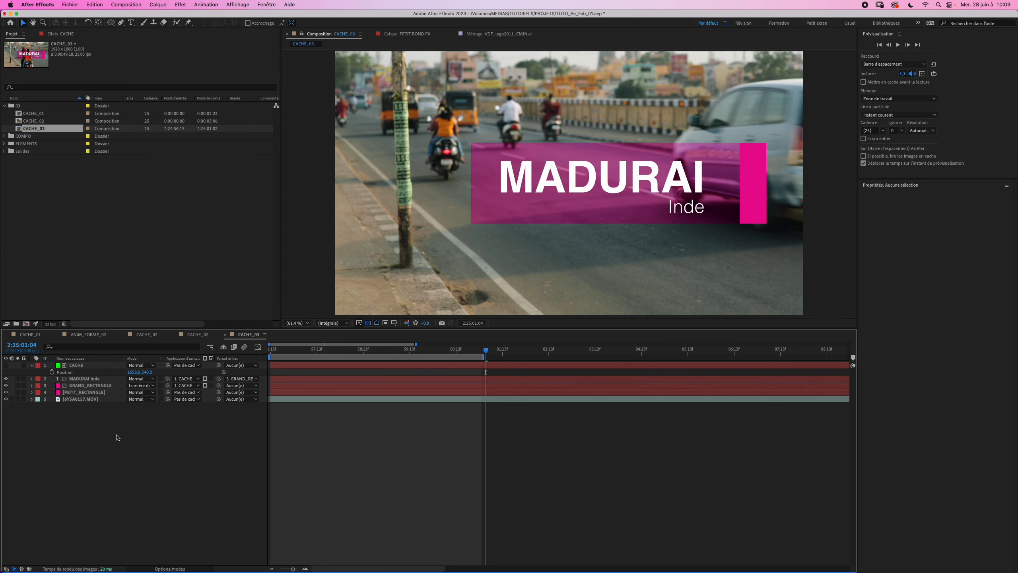
Preview the masked slide-in of the title and extend the end of the work area to 2:25:02:23.
key(space)
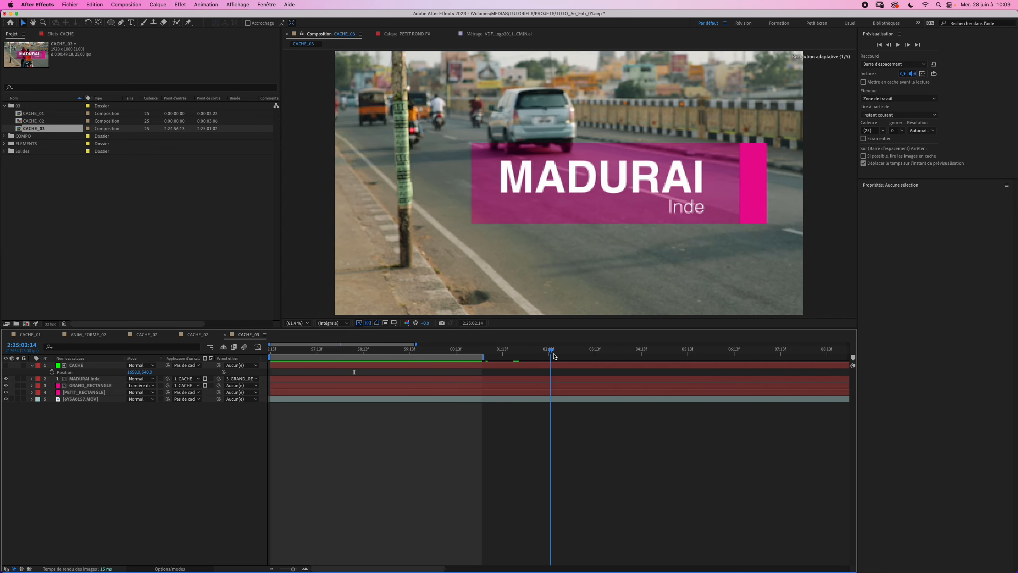
key(space)
key(n)
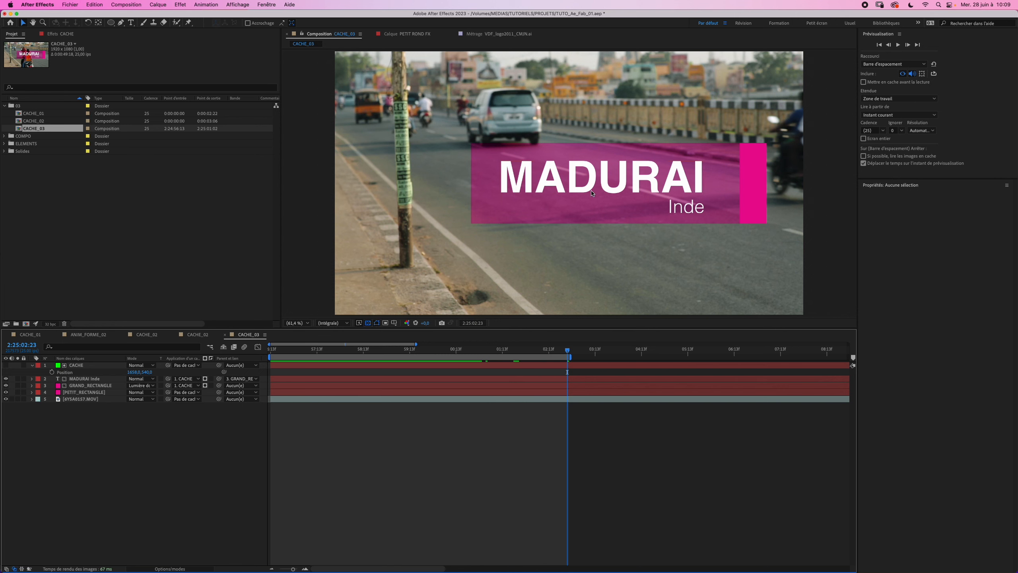
Duplicate GRAND_RECTANGLE and move the copy below PETIT_RECTANGLE in the layer stack.
click(88, 387)
key(super+d)
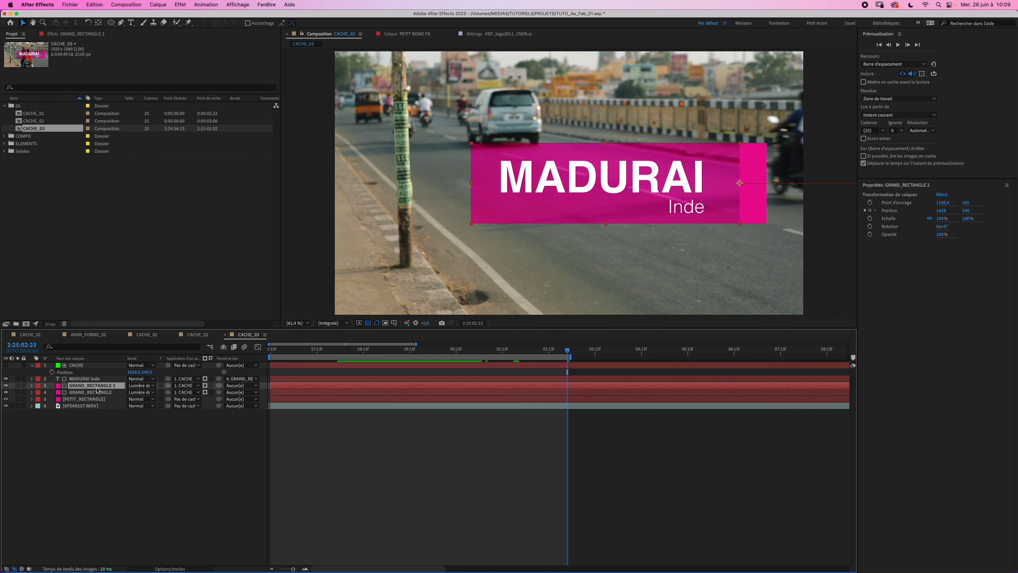
key(super+bracketleft)
key(super+bracketleft)
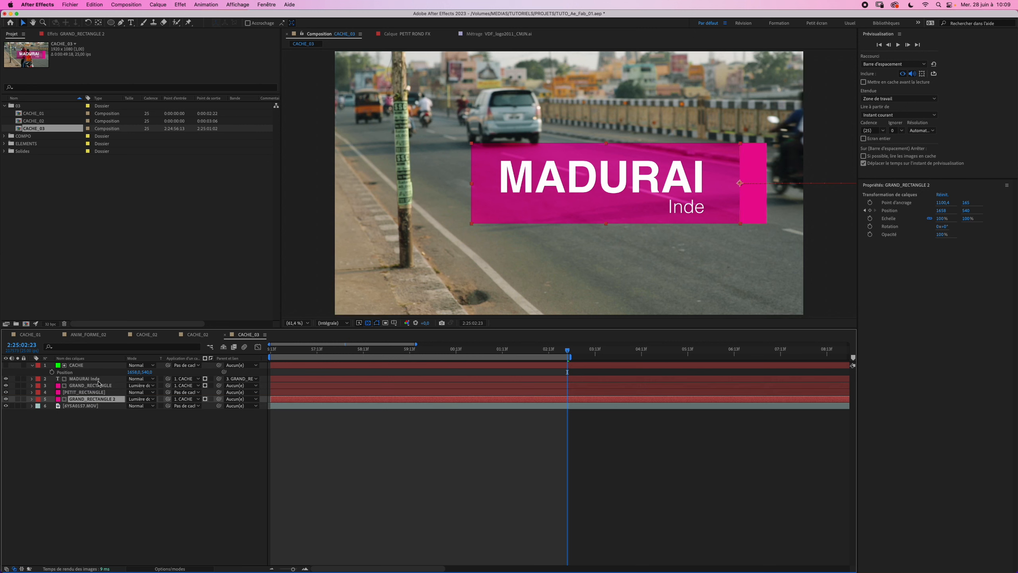
Rename the duplicated rectangle layer GRAND_RECTANGLE FX.
key(Return)
key(Right)
text(FX)
click(160, 493)
Set GRAND_RECTANGLE FX's blending mode to Normal and turn it into an adjustment layer.
click(141, 398)
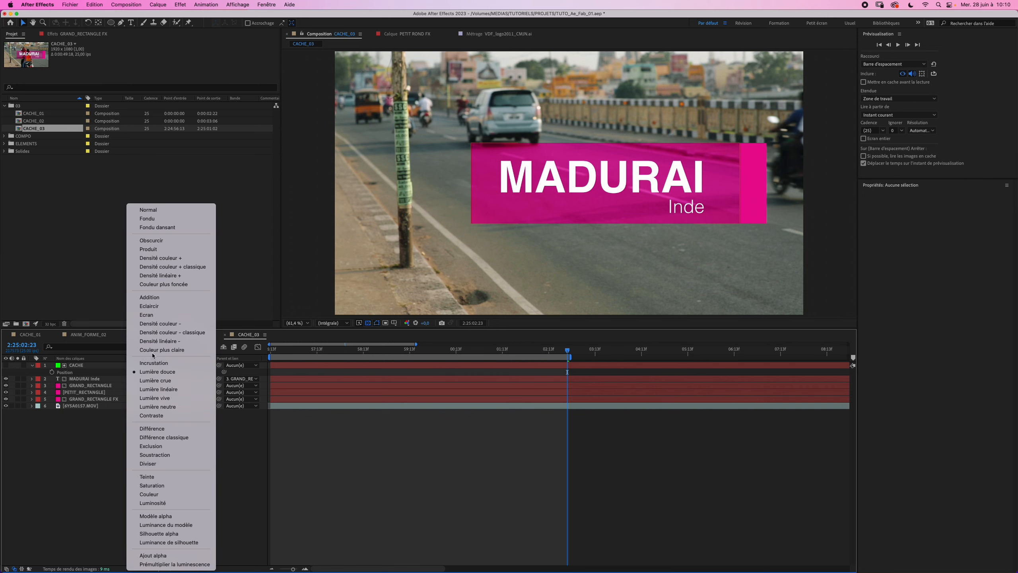
click(156, 209)
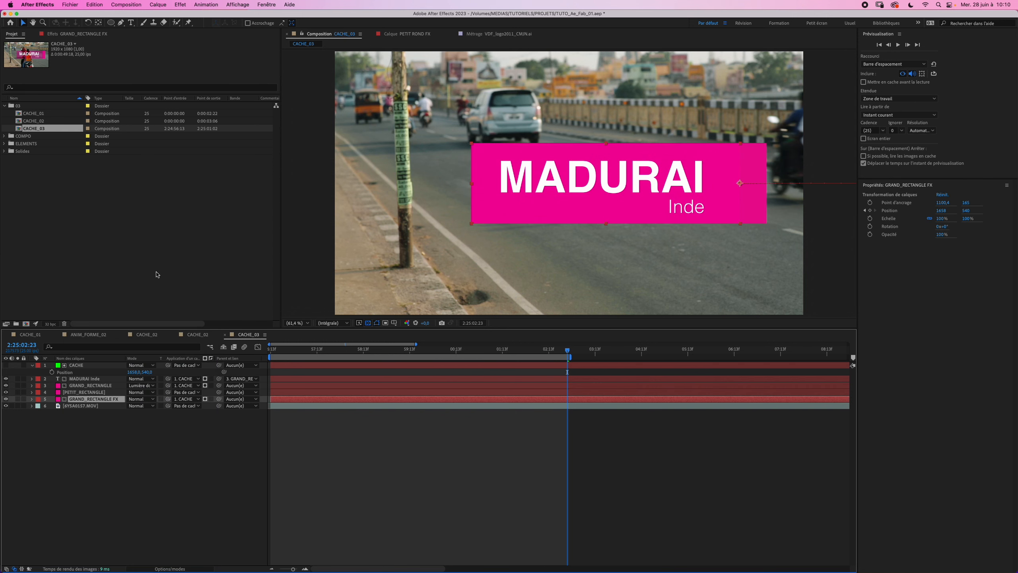
click(170, 568)
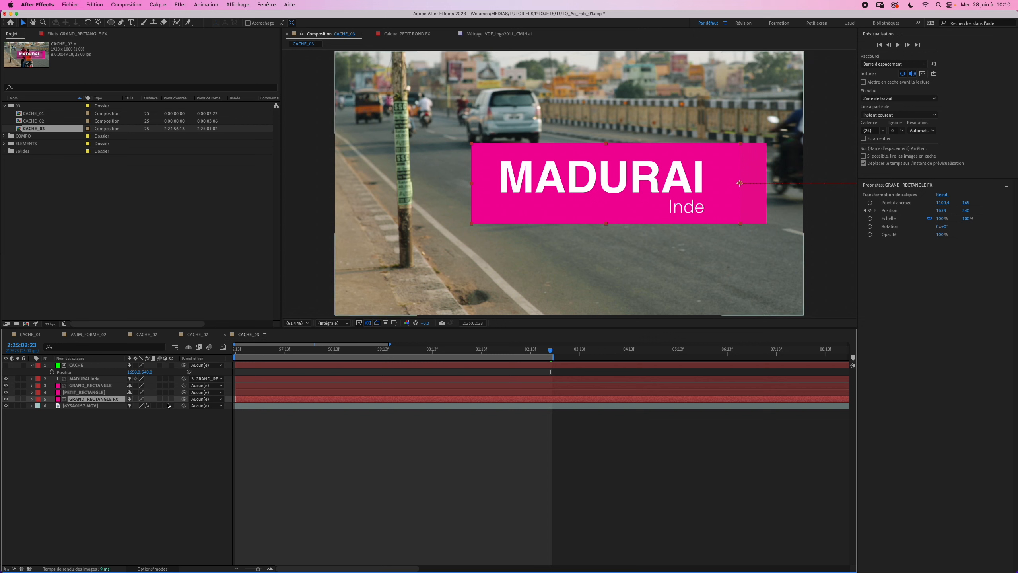
click(165, 399)
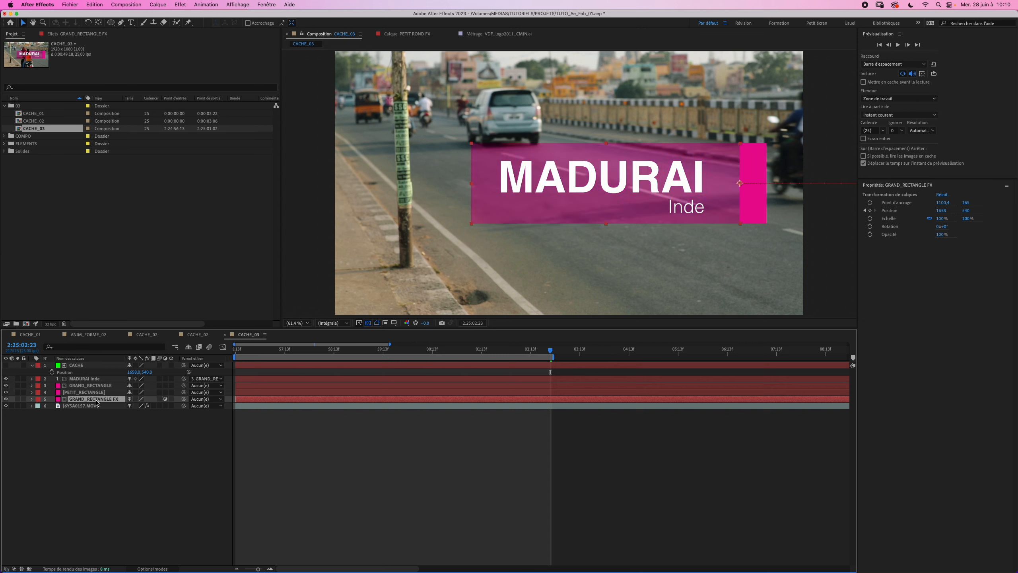
Apply the Flou objectif appareil photo effect to GRAND_RECTANGLE FX with a blur radius of 20.
click(181, 5)
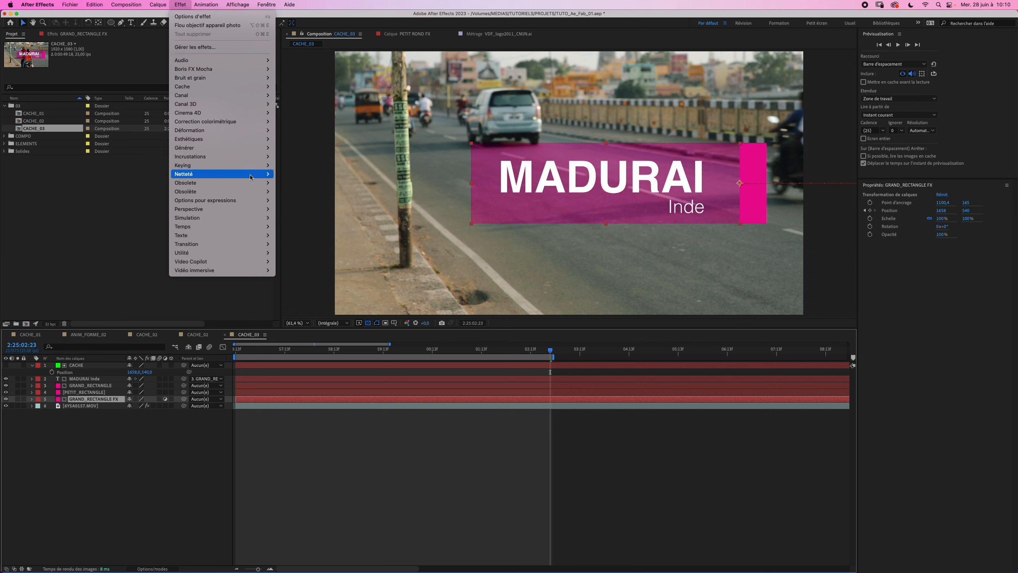
mouse_move(250, 177)
click(318, 262)
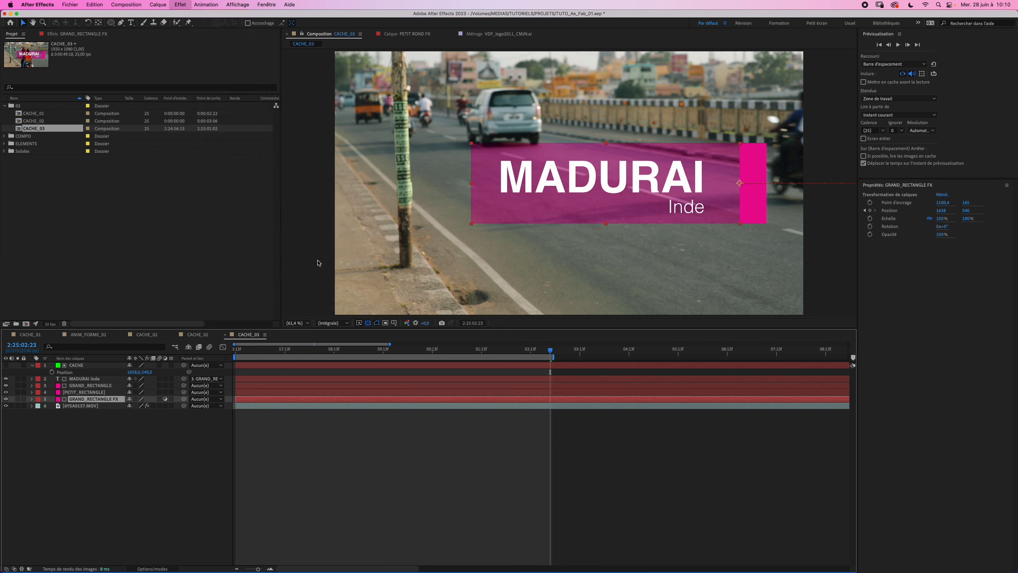
click(151, 58)
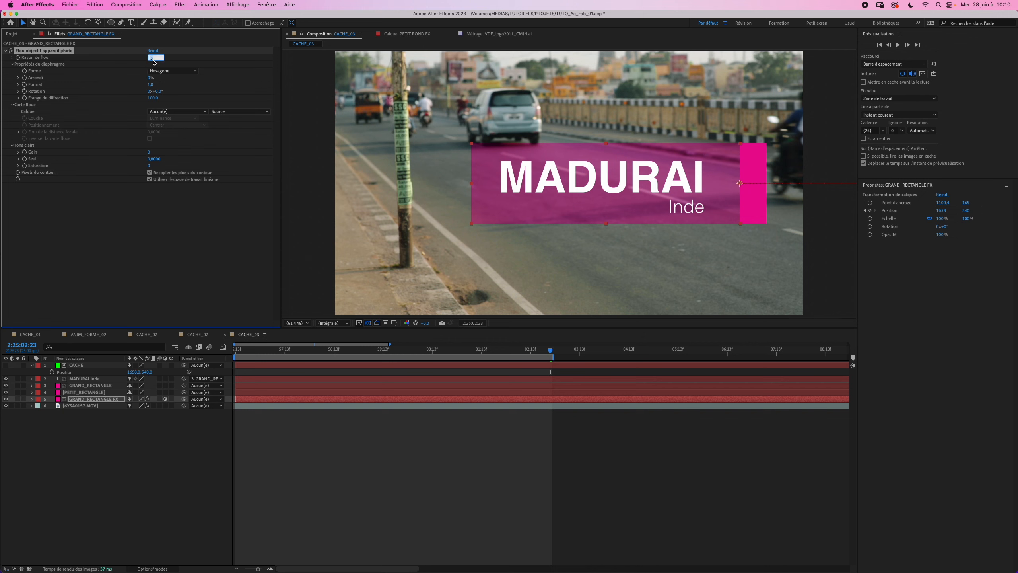
key(Return)
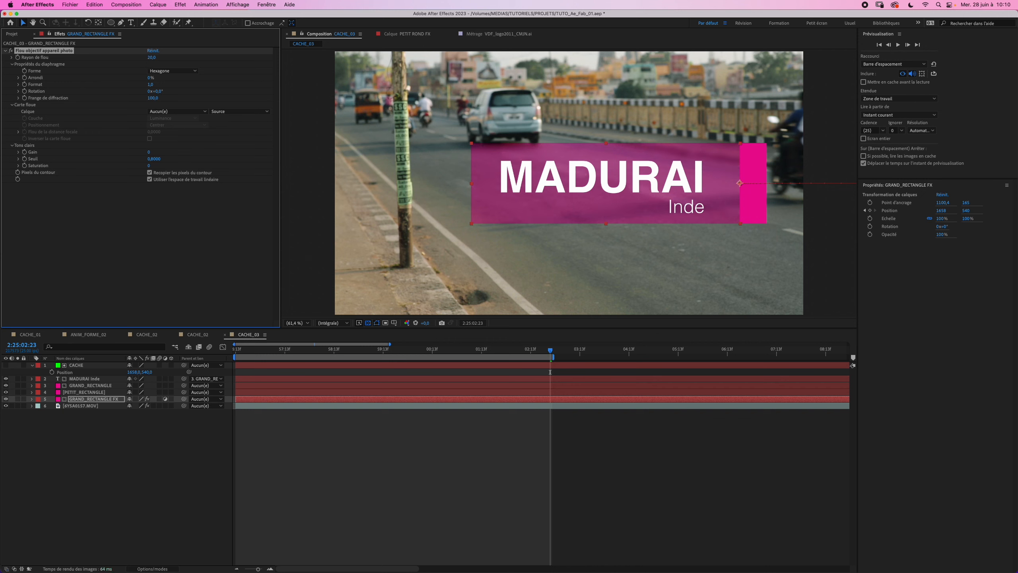
Set the blur radius on GRAND_RECTANGLE FX to 15 and preview the title animation.
click(151, 59)
key(Return)
click(93, 443)
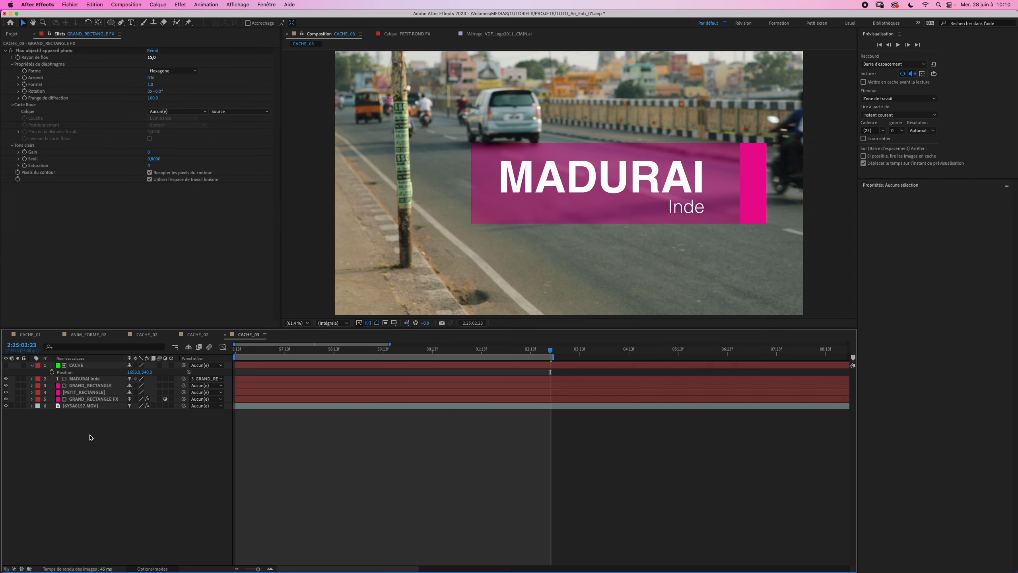
key(space)
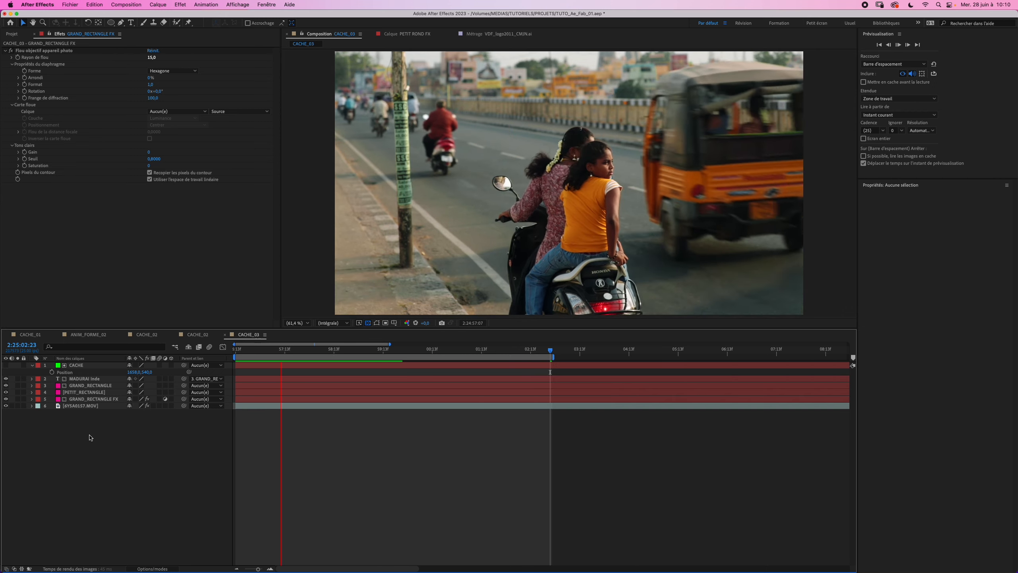